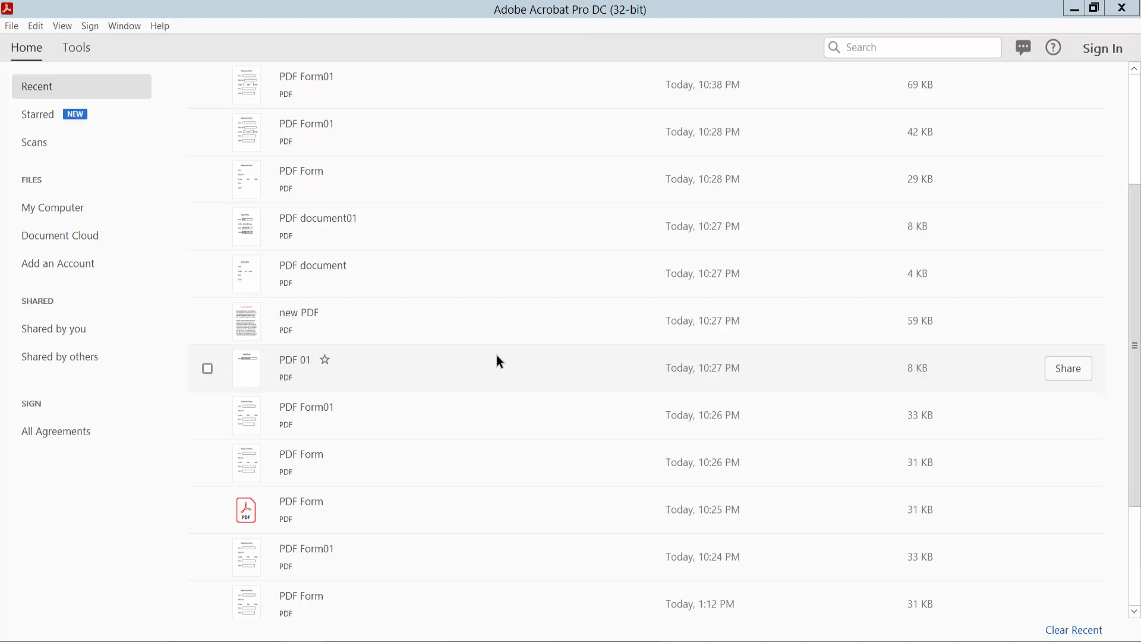
- Open the File menu from Acrobat's Home view
click(12, 29)
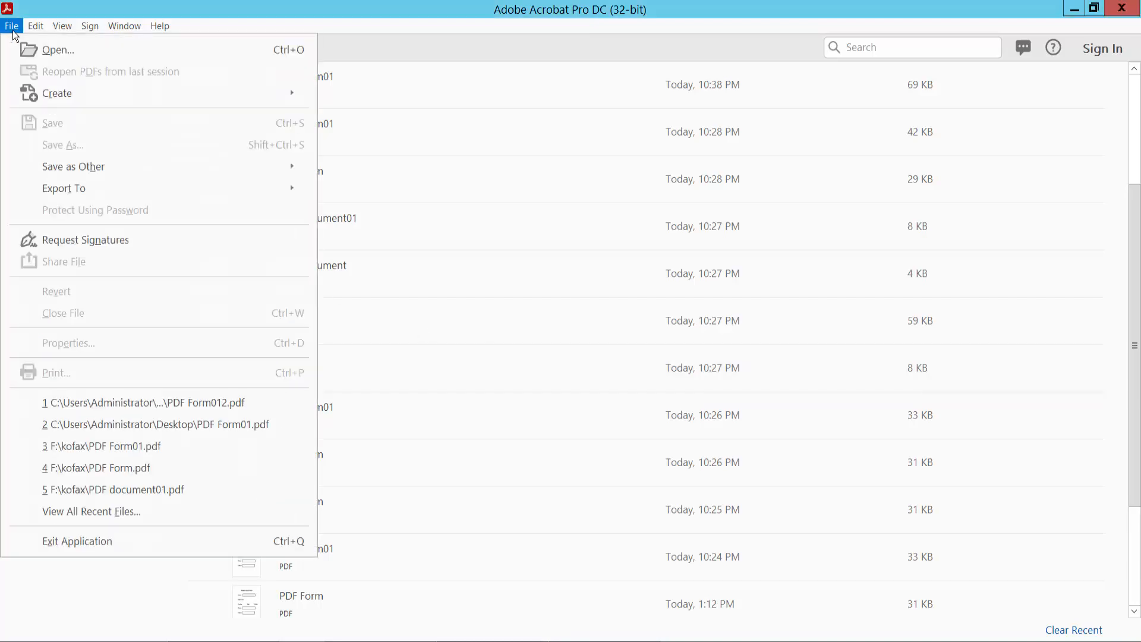
- Open PDF Form012.pdf from the Desktop
click(58, 55)
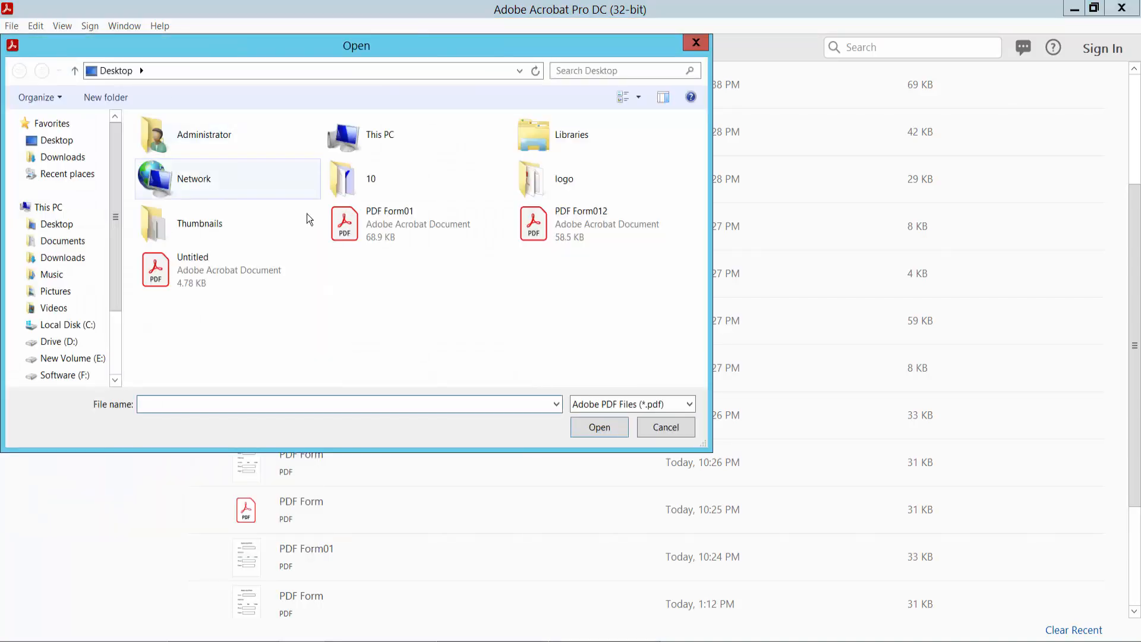
click(64, 228)
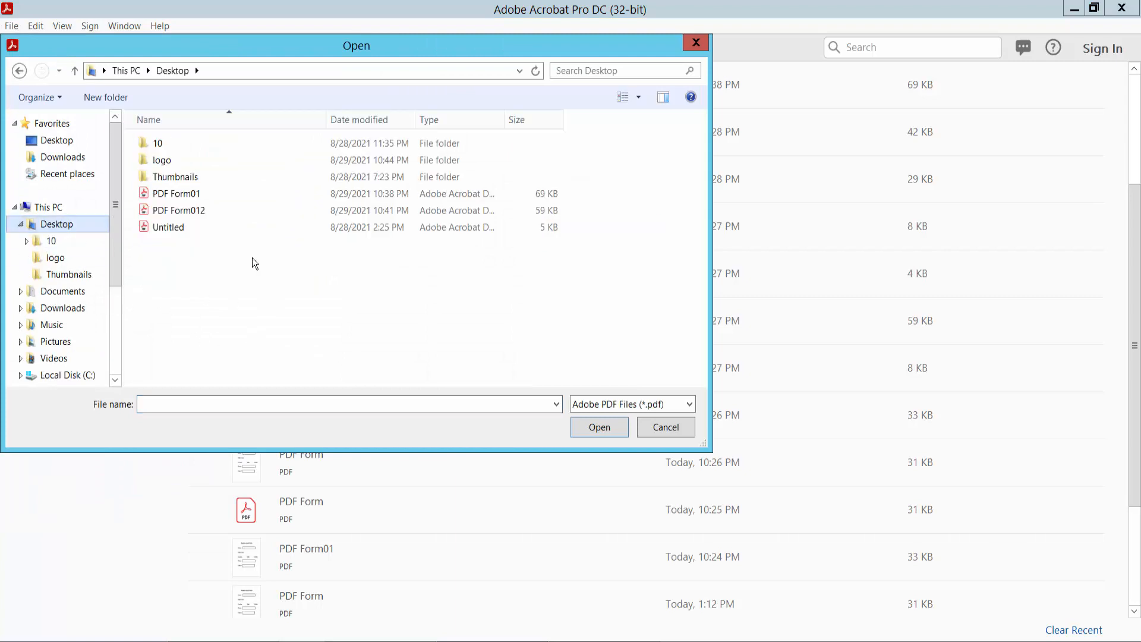
click(196, 212)
click(599, 428)
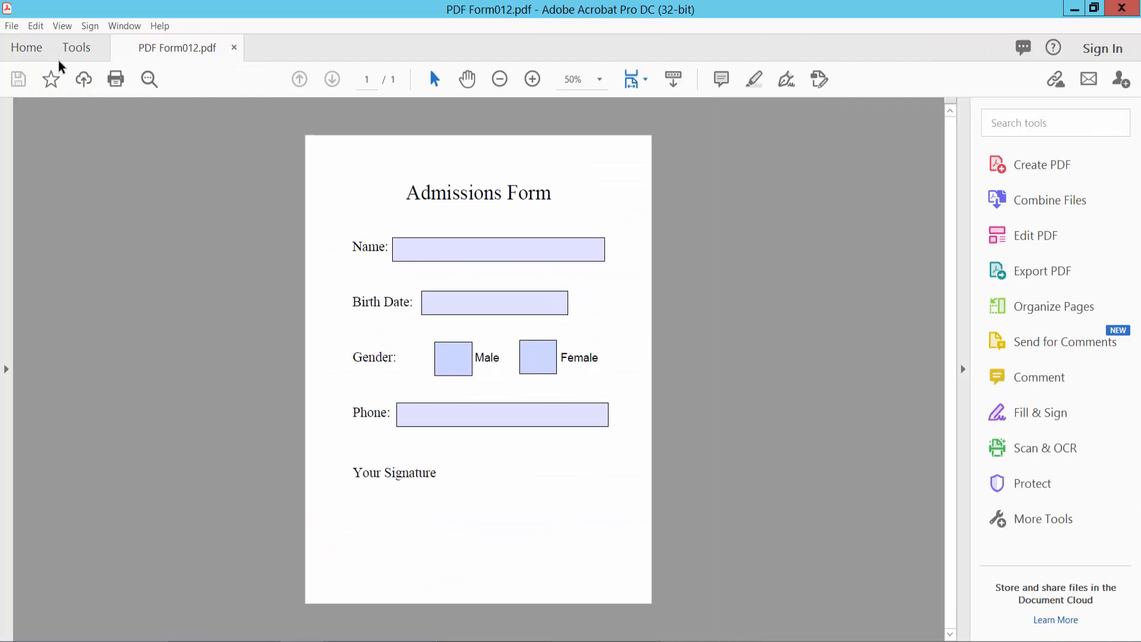
- Launch Prepare Form from Tools so the Text10 and CheckBox12 fields are detected
click(78, 50)
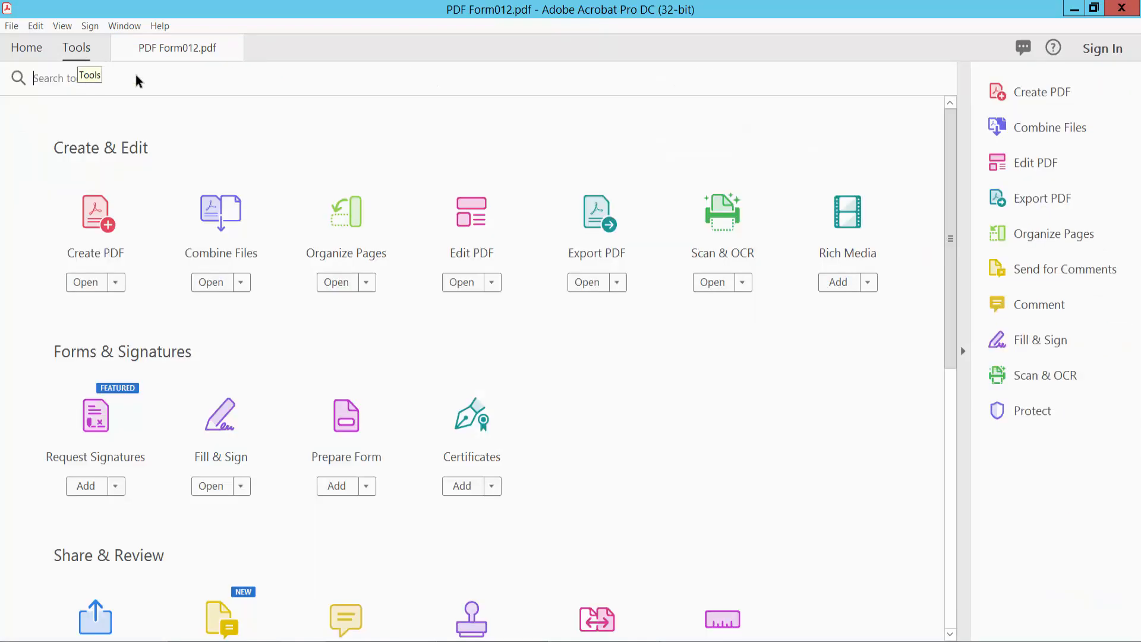
scroll(357, 459, down, 1)
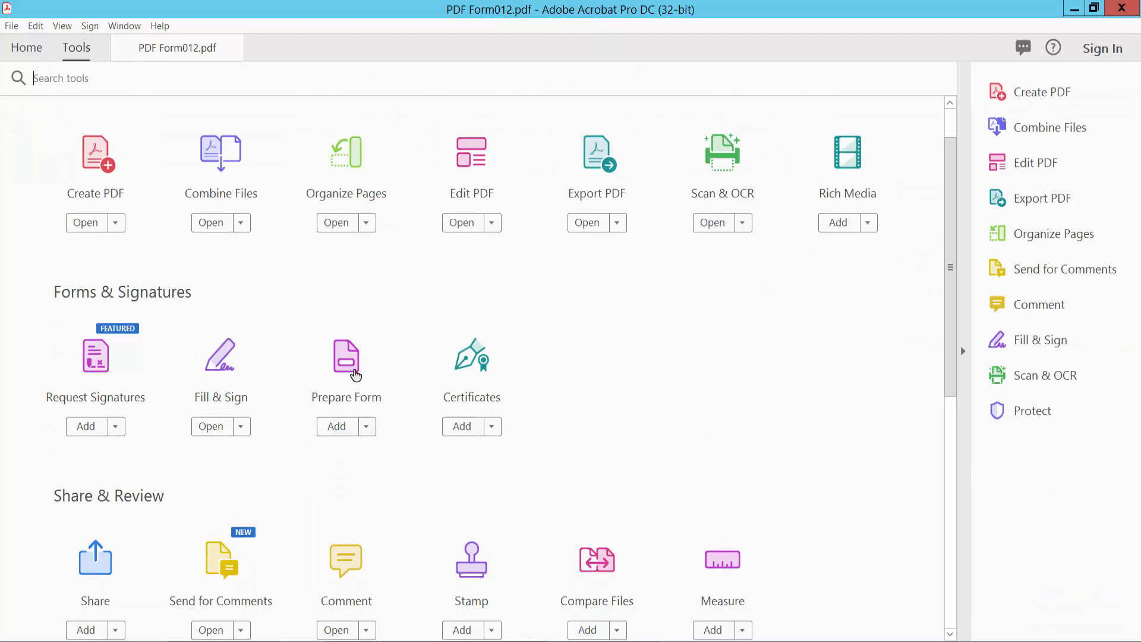
click(353, 370)
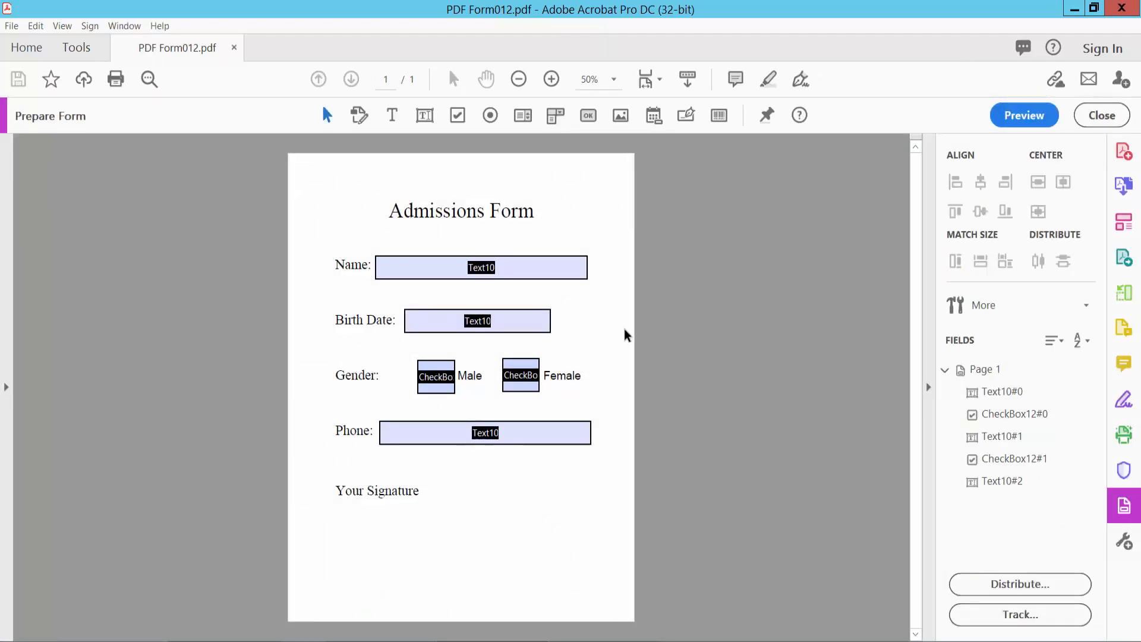
click(686, 116)
- Draw the Signature2 digital signature field beside 'Your Signature' and nudge it slightly up
scroll(613, 315, up, 1)
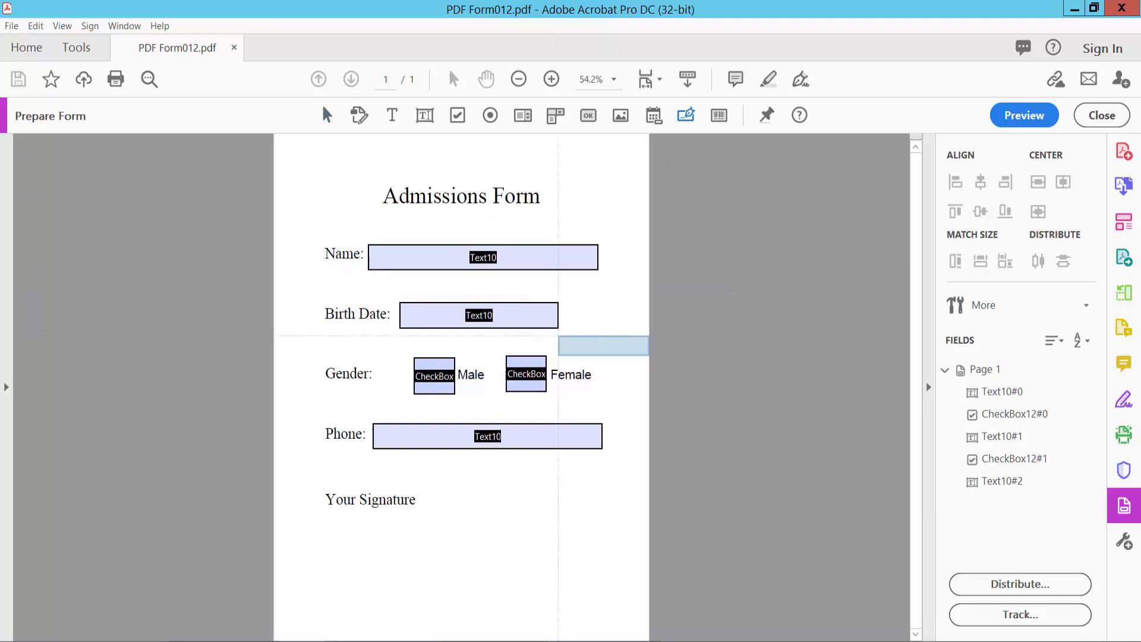
scroll(631, 330, down, 3)
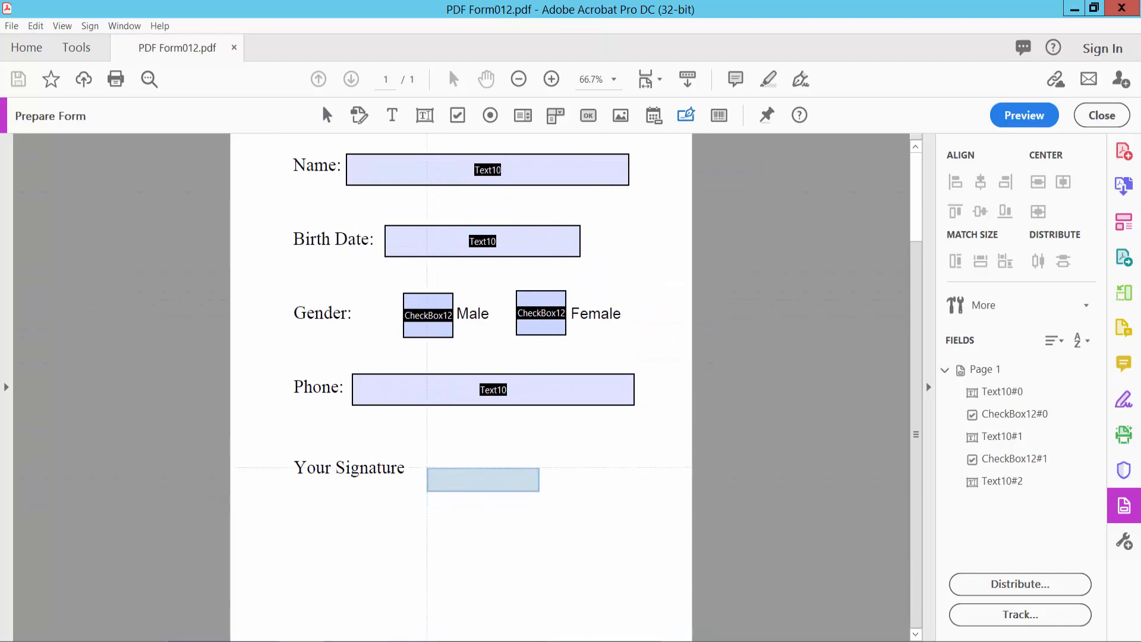
mouse_move(423, 452)
mouse_down()
mouse_move(586, 493)
mouse_move(644, 490)
mouse_up()
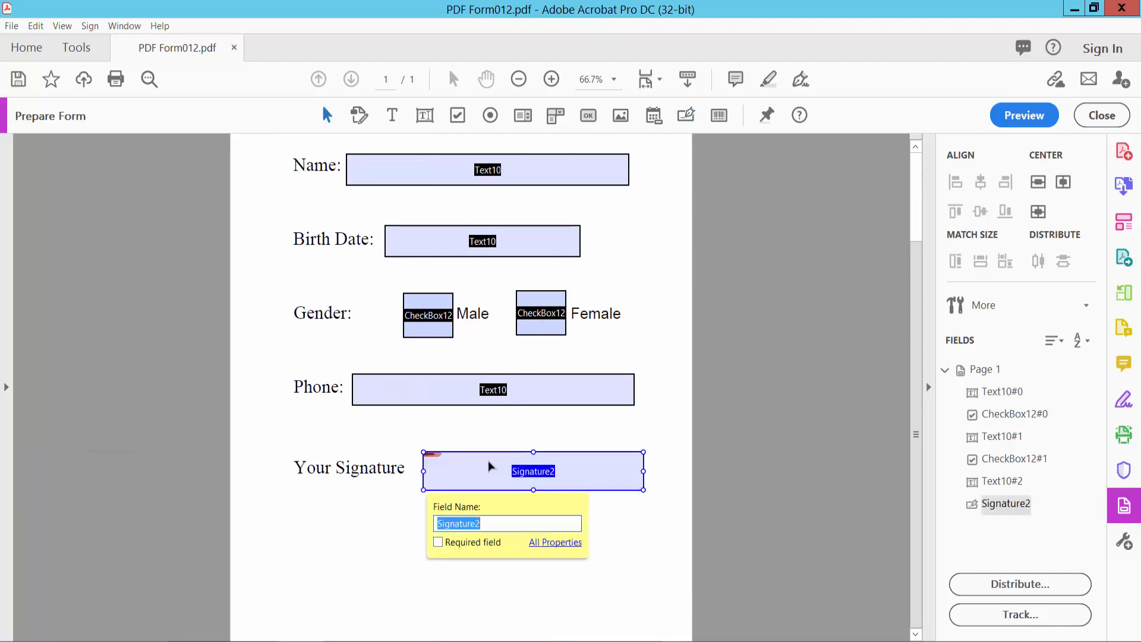
click(477, 467)
drag(477, 463, 477, 461)
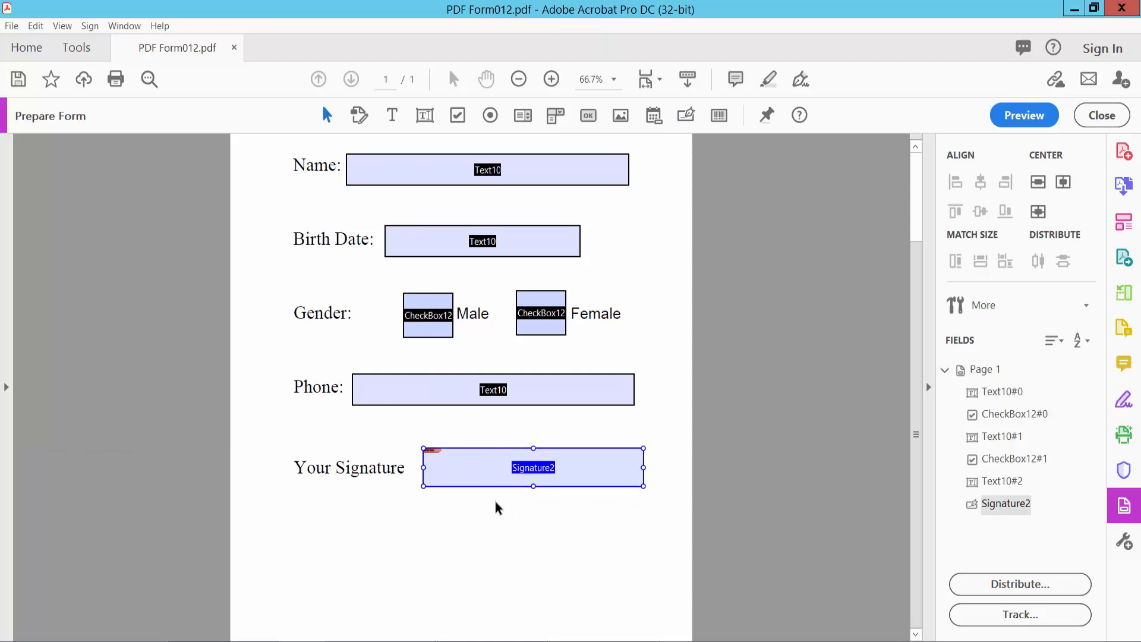
right_click(491, 476)
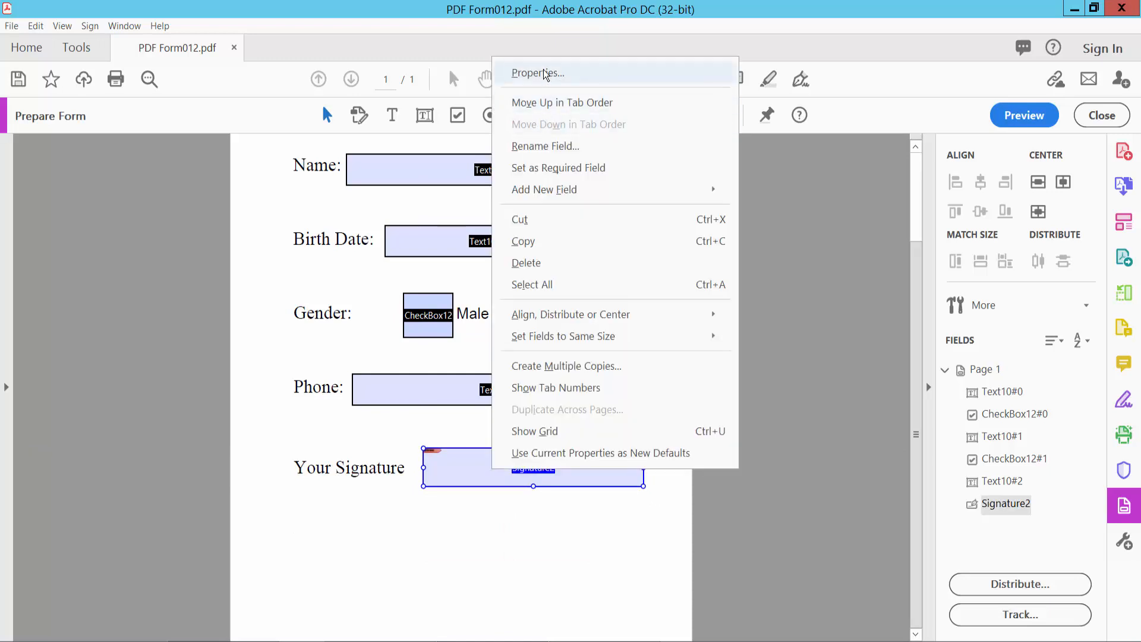
- Open Signature2's properties and keep the field set to visible
click(523, 71)
drag(532, 37, 253, 120)
click(320, 187)
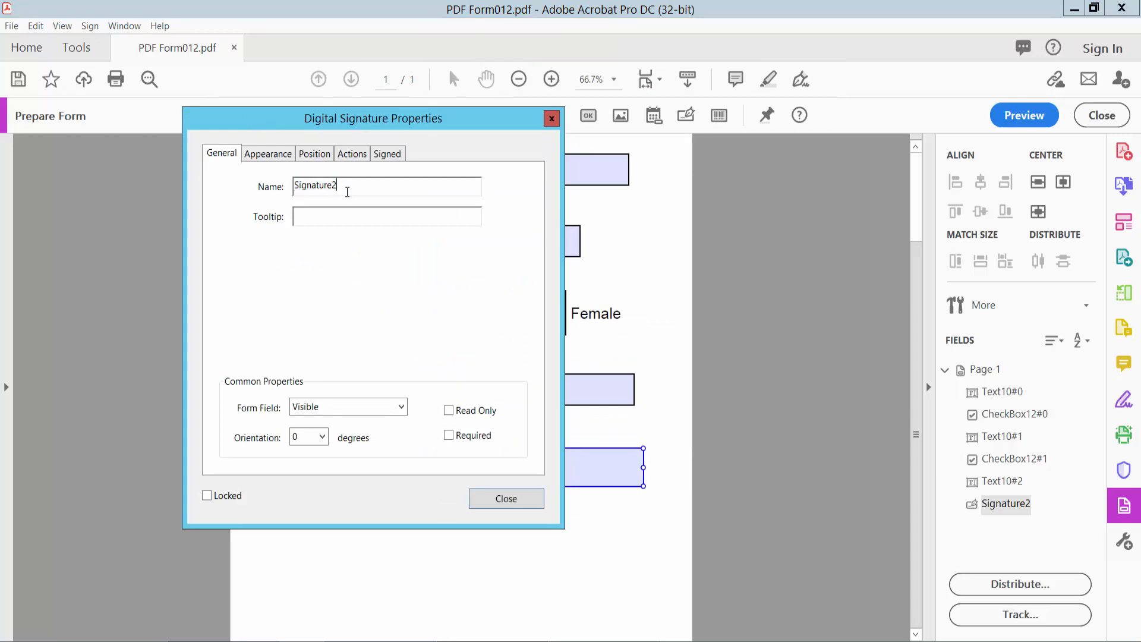
click(409, 414)
click(368, 423)
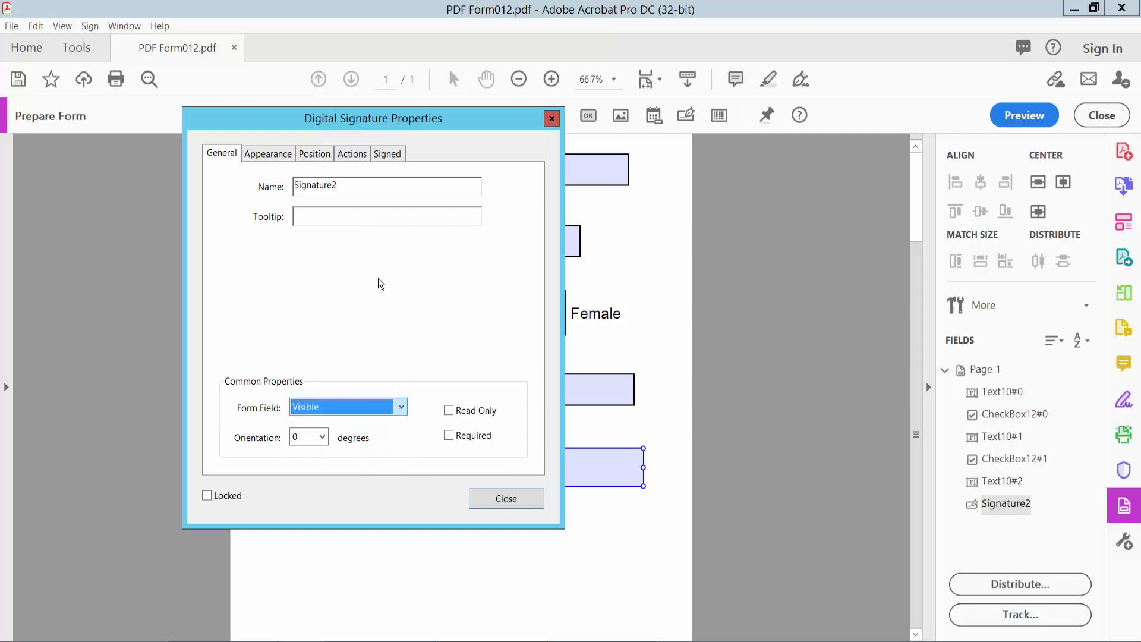
- Give Signature2 no border colour, red text and Times Italic font, then close properties
click(275, 155)
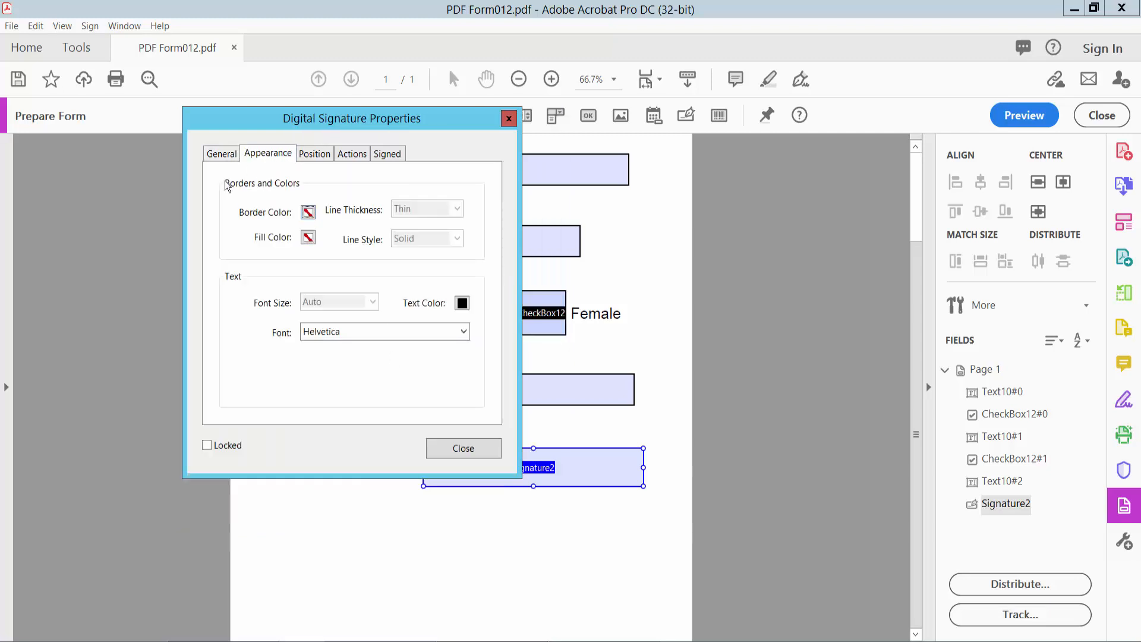
click(308, 212)
click(311, 223)
click(462, 305)
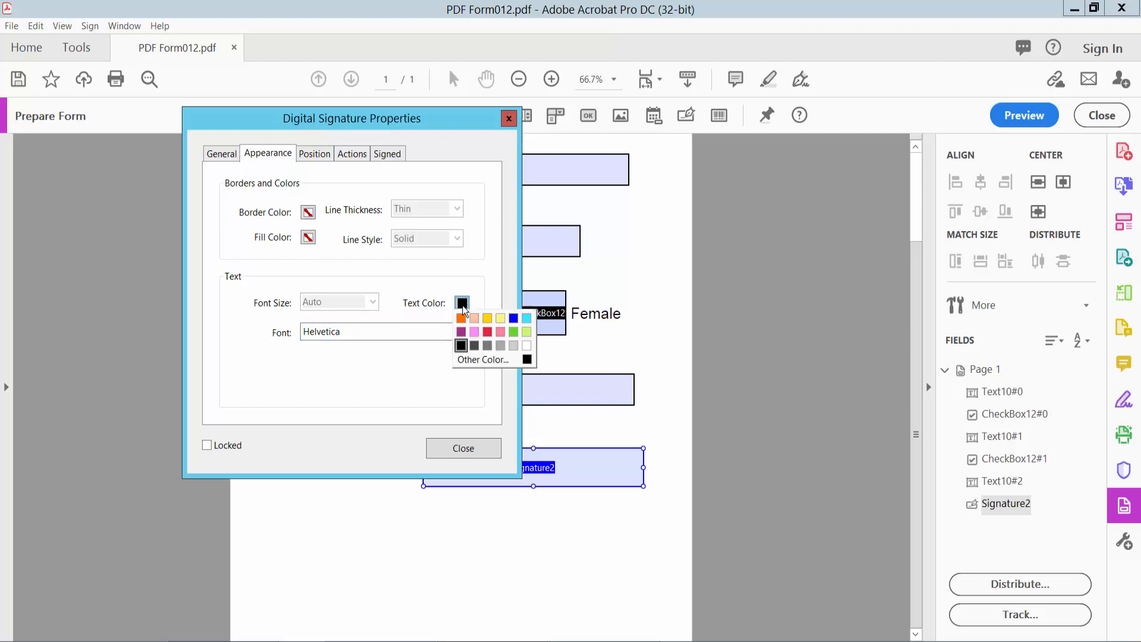
click(487, 331)
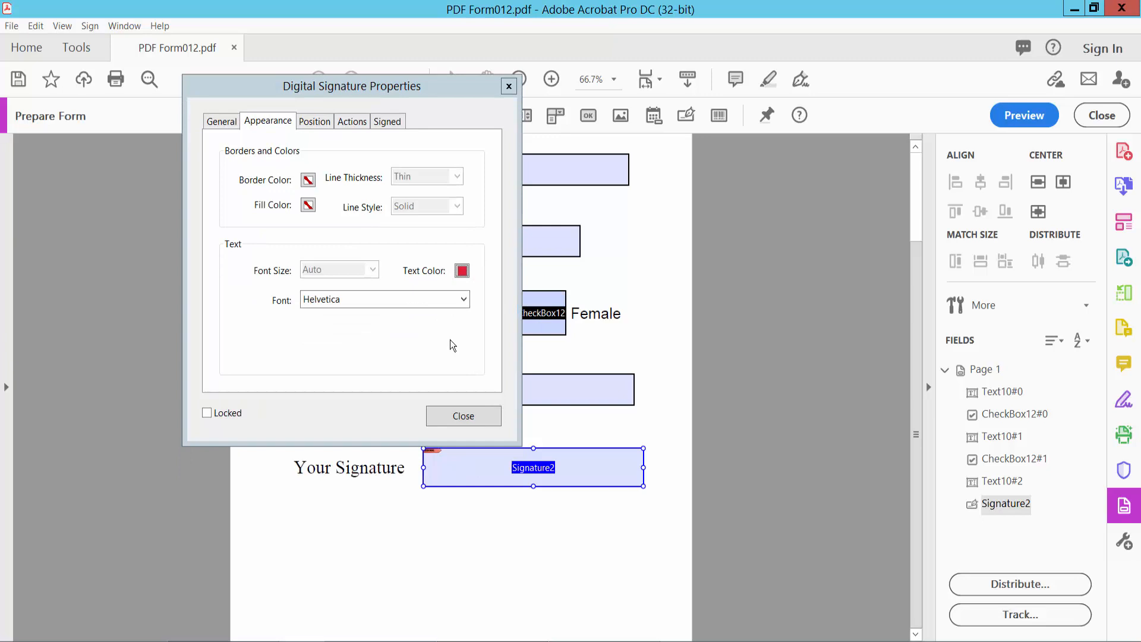
click(463, 299)
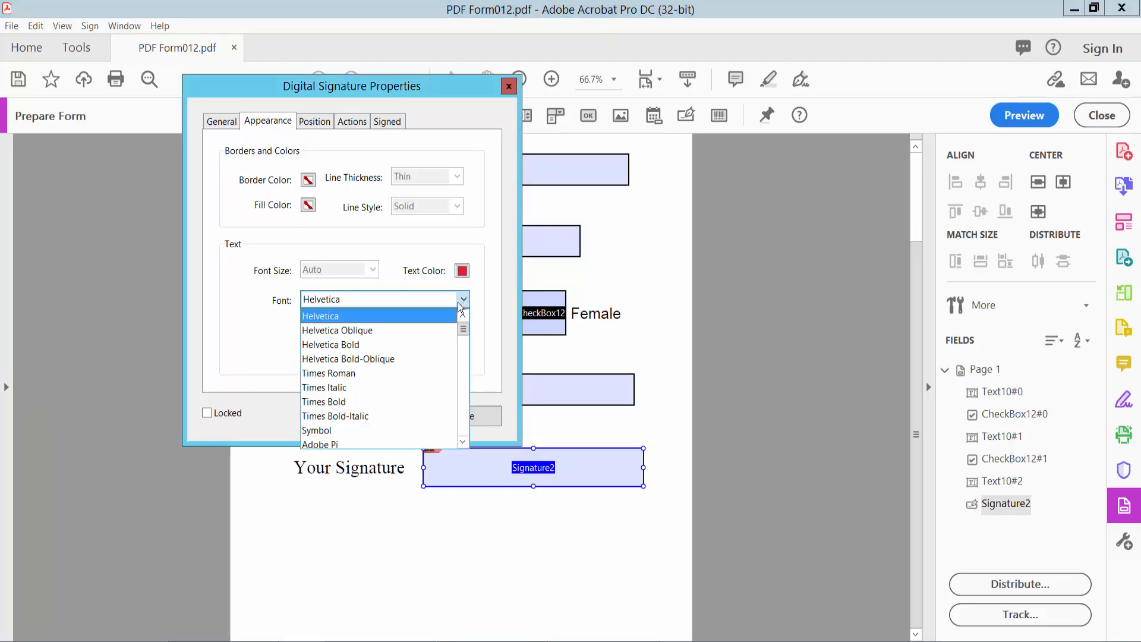
click(341, 387)
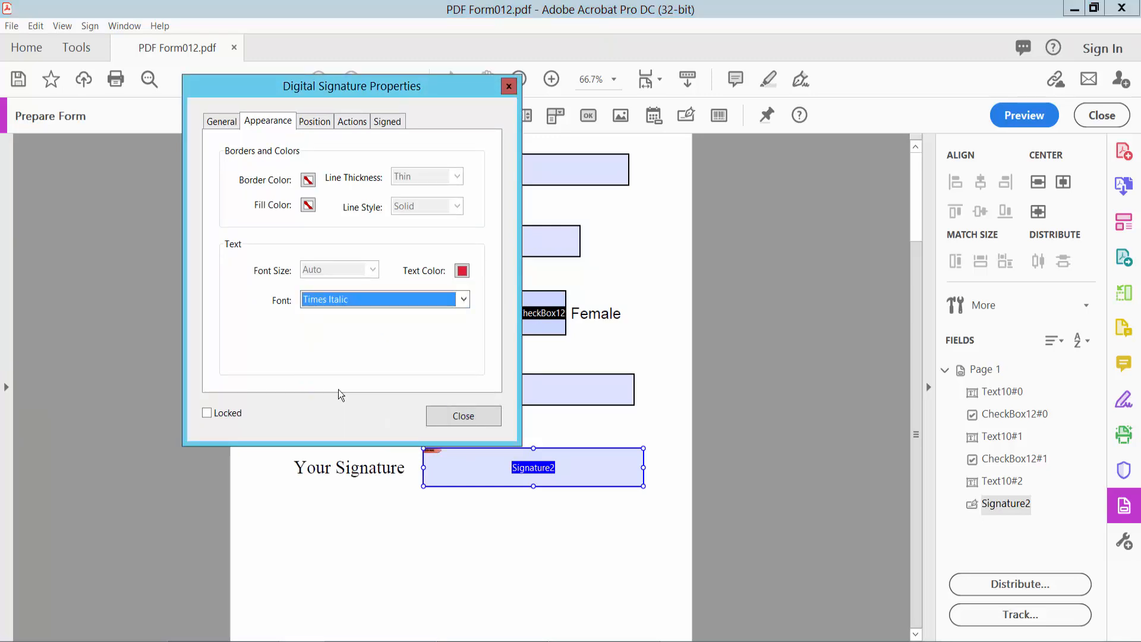
click(465, 417)
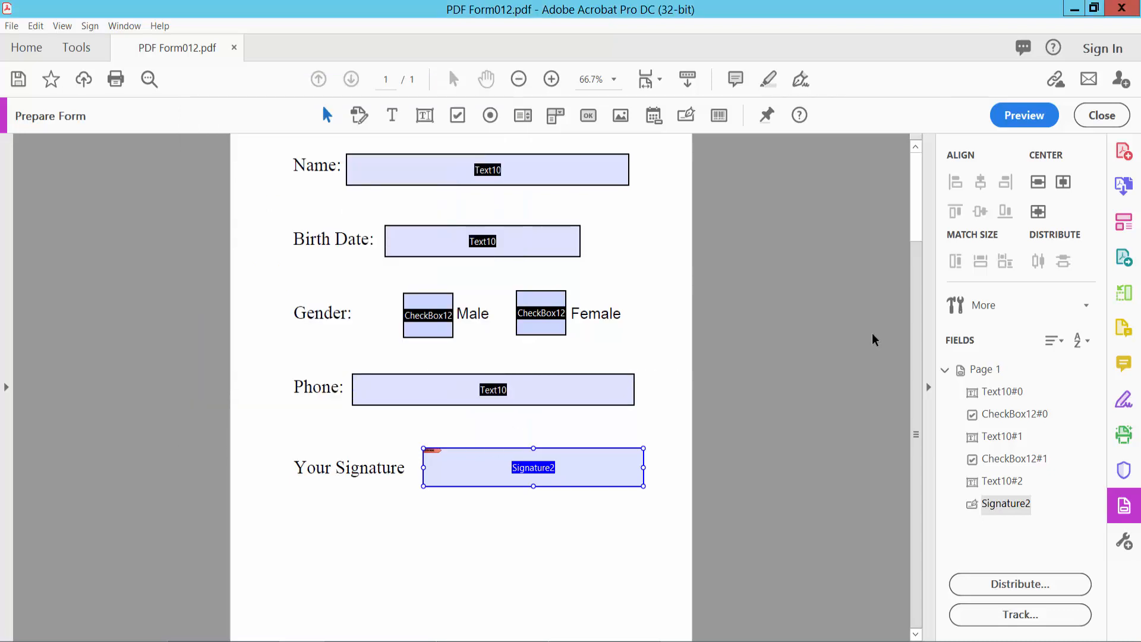
- Preview the form and click the unsigned Signature2 field to begin signing
click(1021, 117)
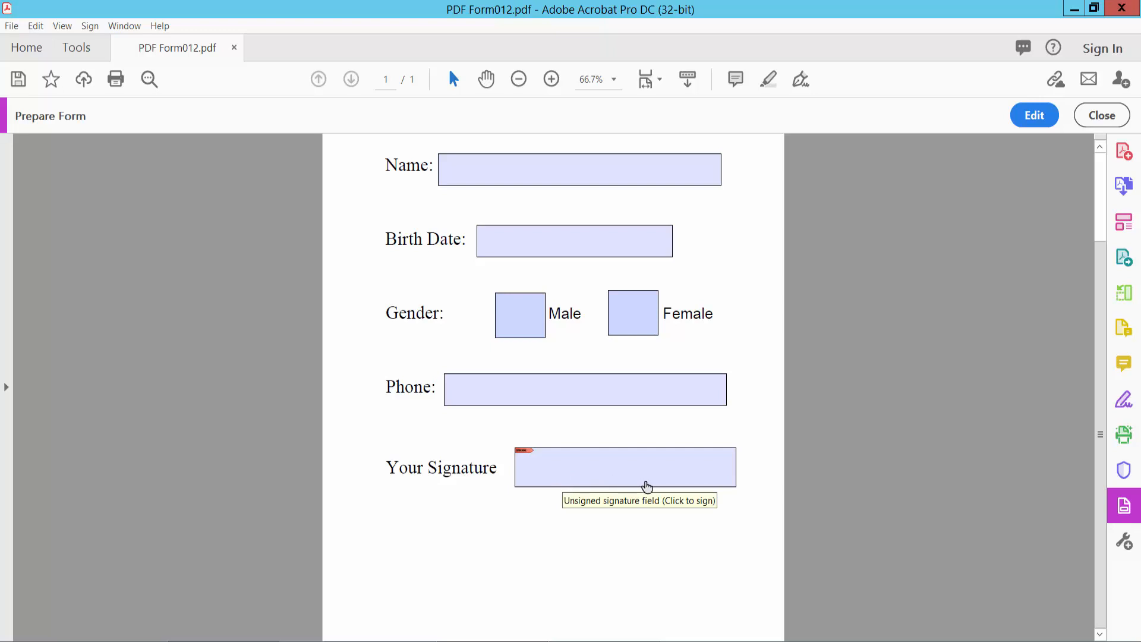
click(576, 471)
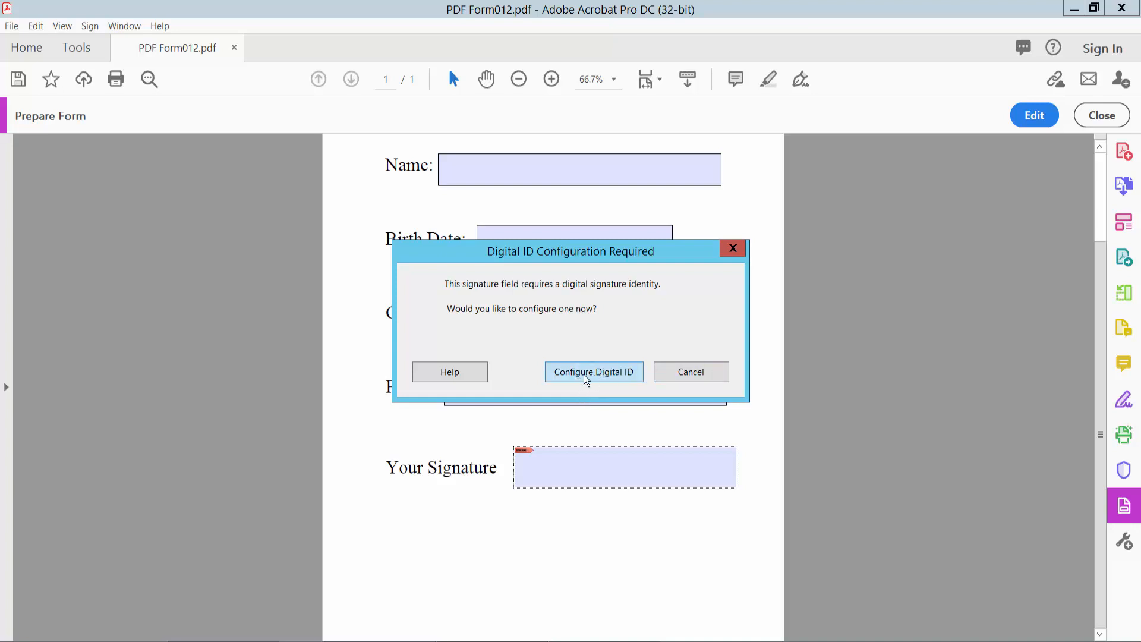
- Choose to create a new self-signed Digital ID saved to a file
click(602, 375)
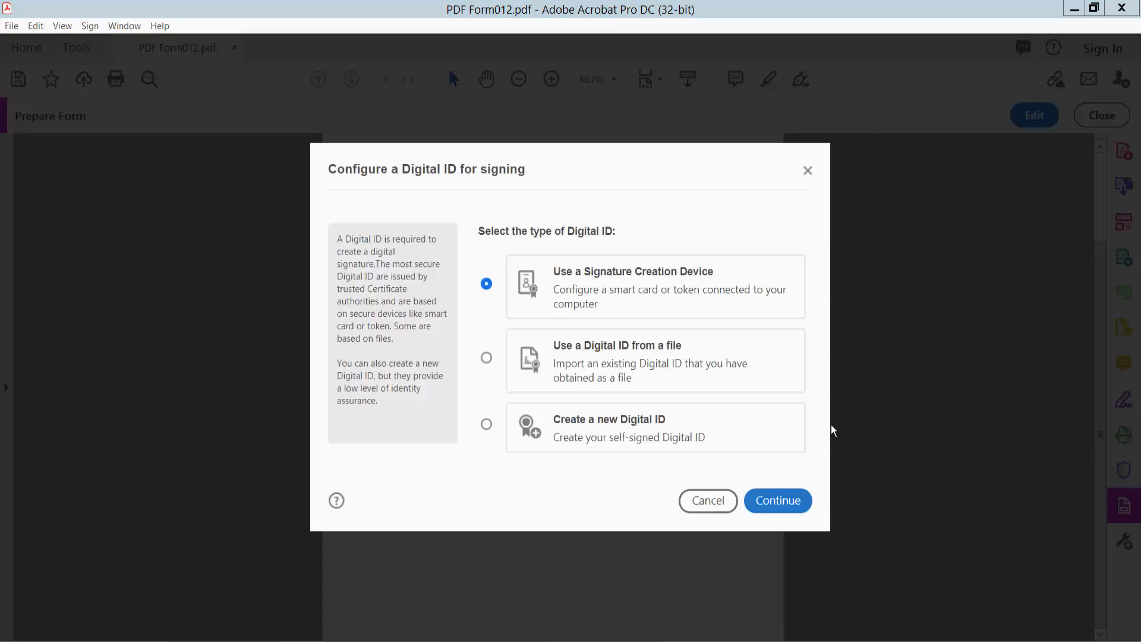
click(486, 423)
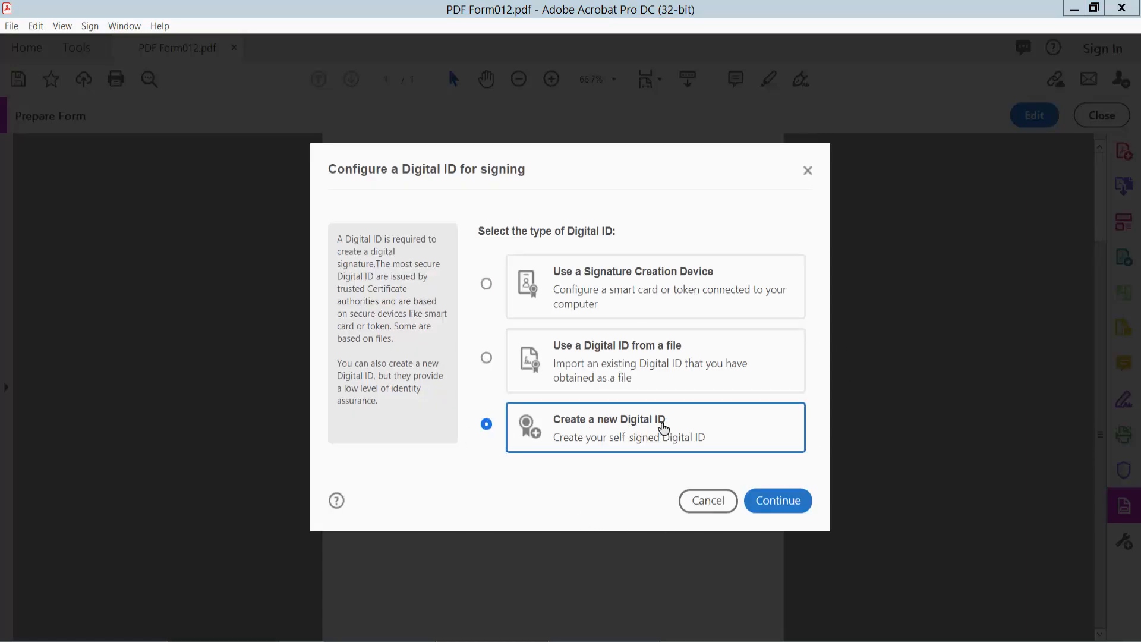
click(788, 500)
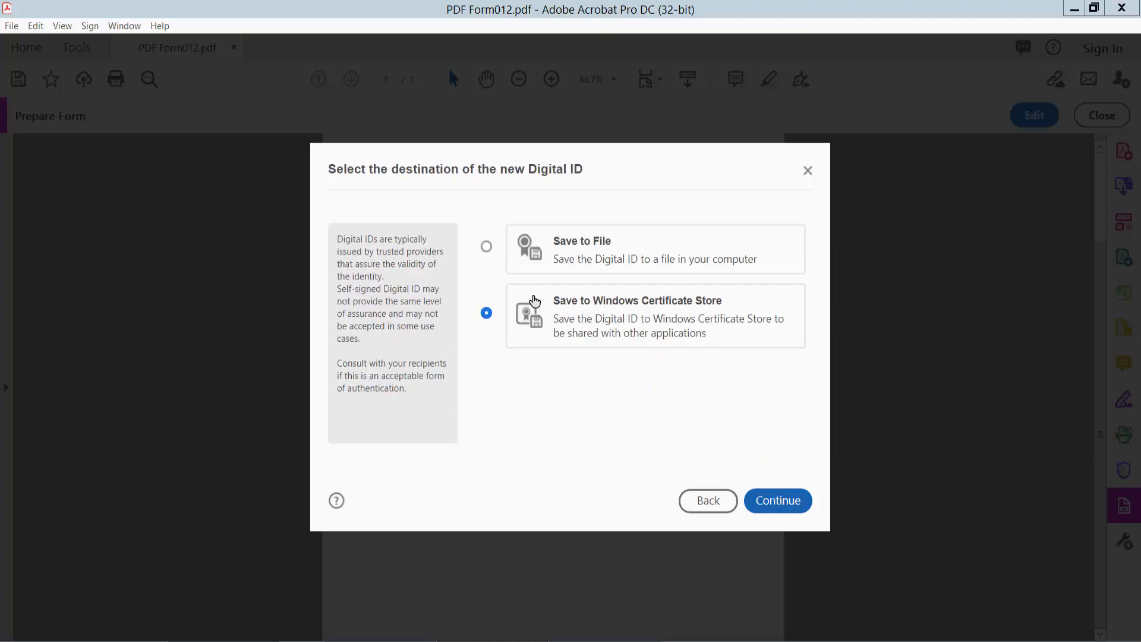
click(482, 245)
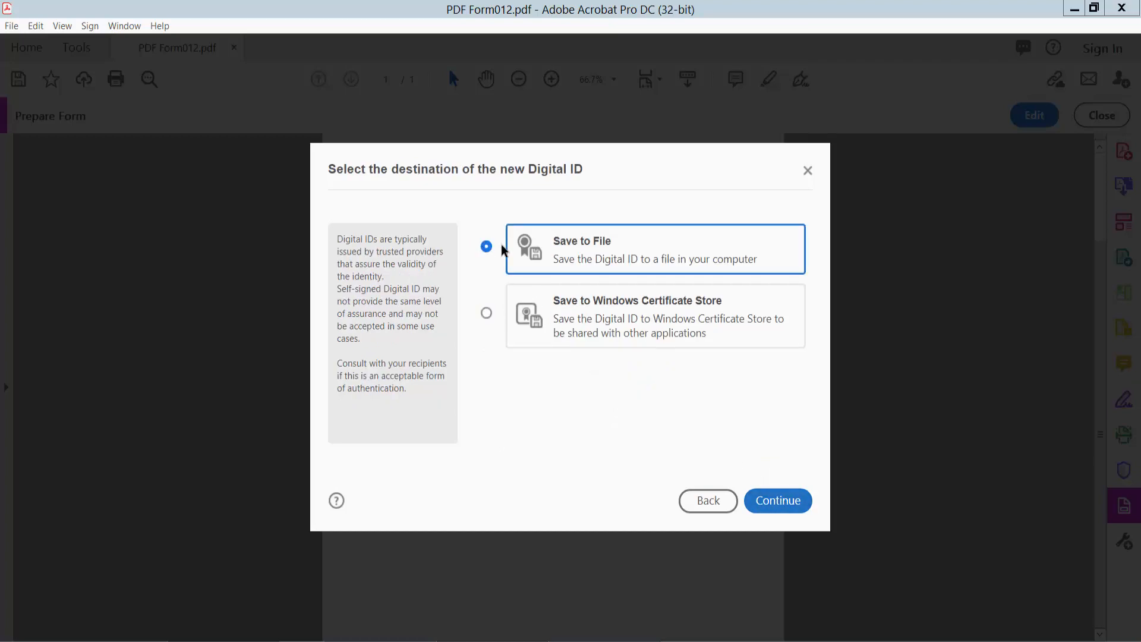
click(777, 501)
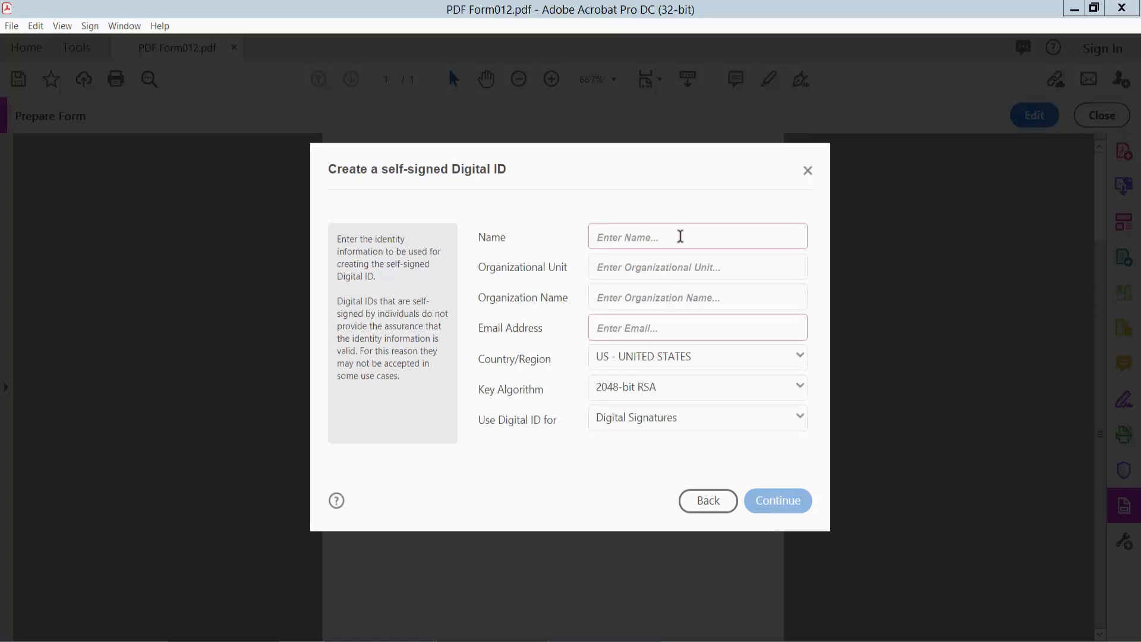
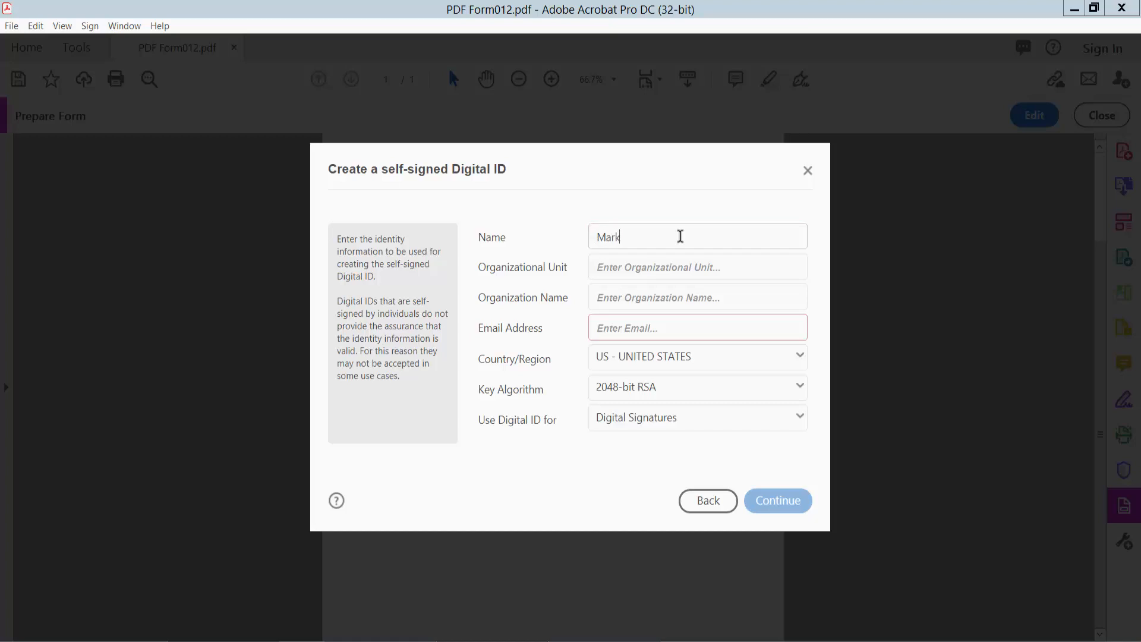
- Enter the signer's name and e-mail, with organizational unit and organization both 's'
click(663, 328)
key(ctrl+v)
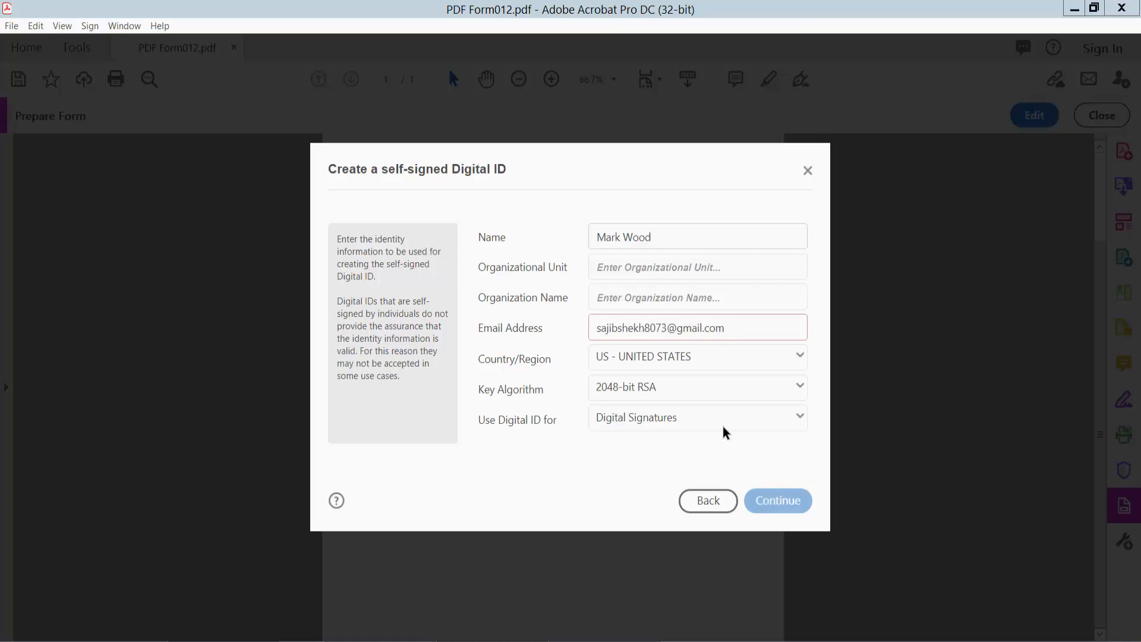
click(665, 271)
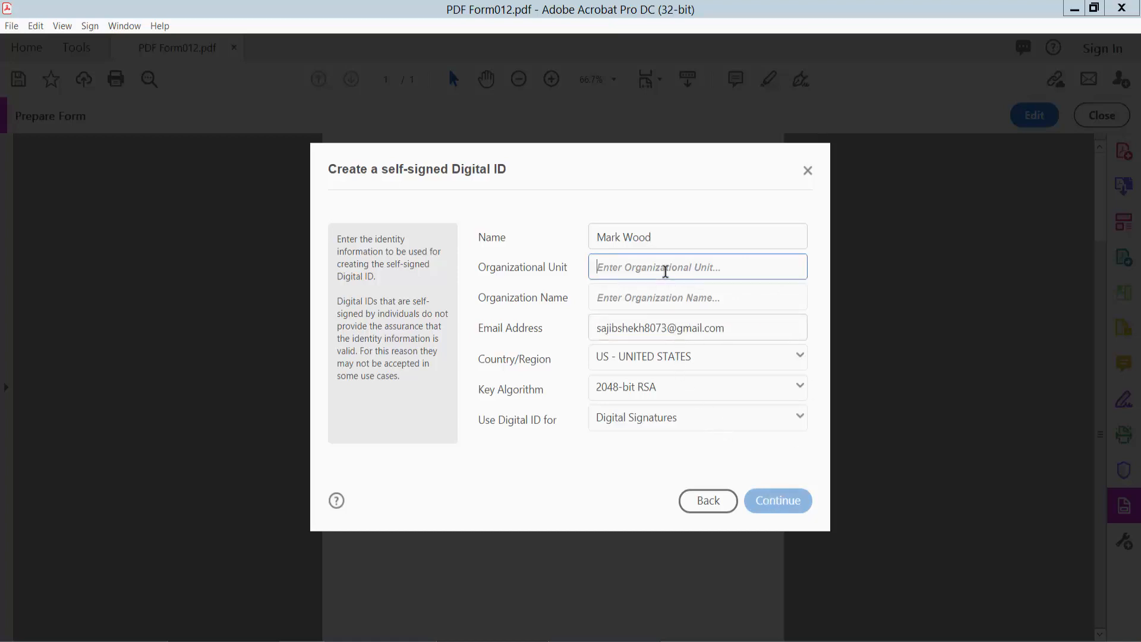
text(s)
click(661, 301)
text(s)
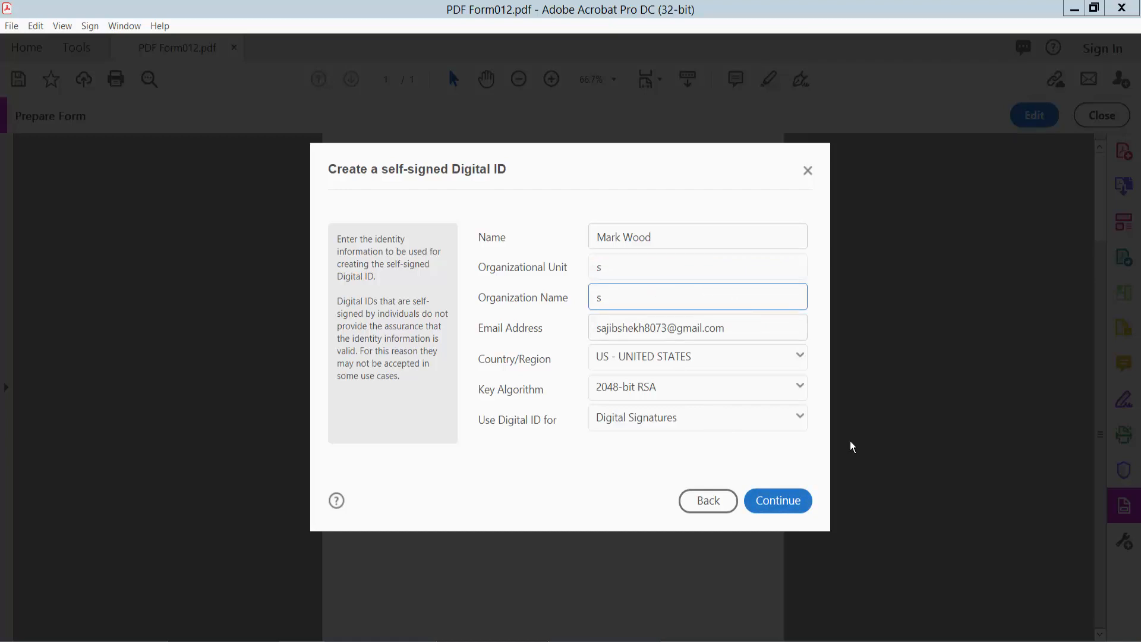
click(784, 505)
- Set and confirm a password for the Digital ID, then save the ID file
click(589, 336)
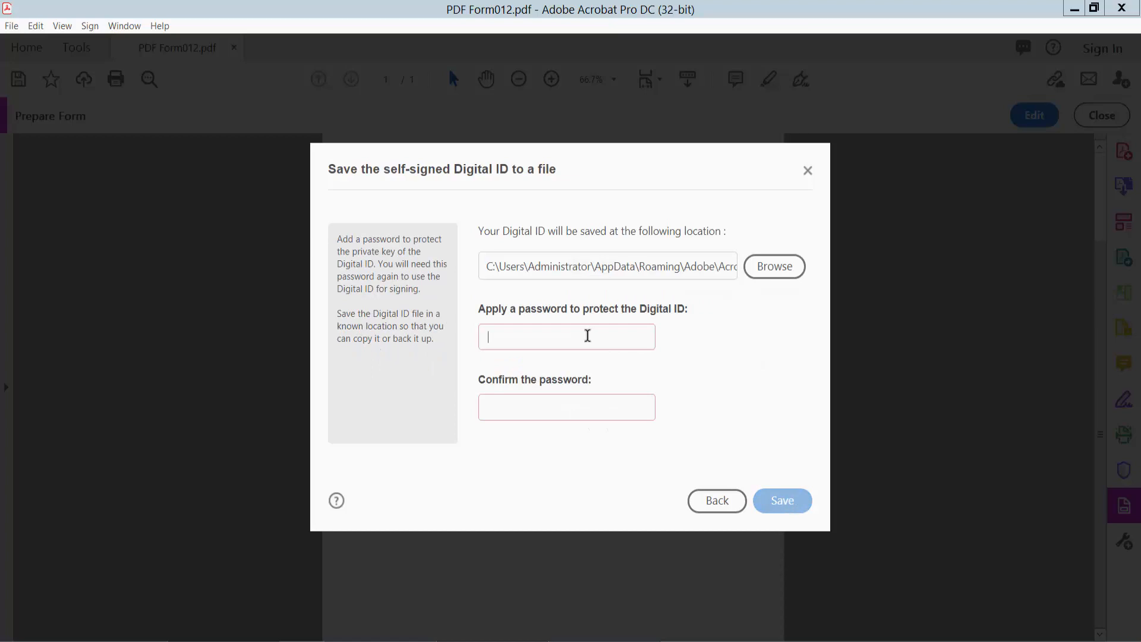
text(12)
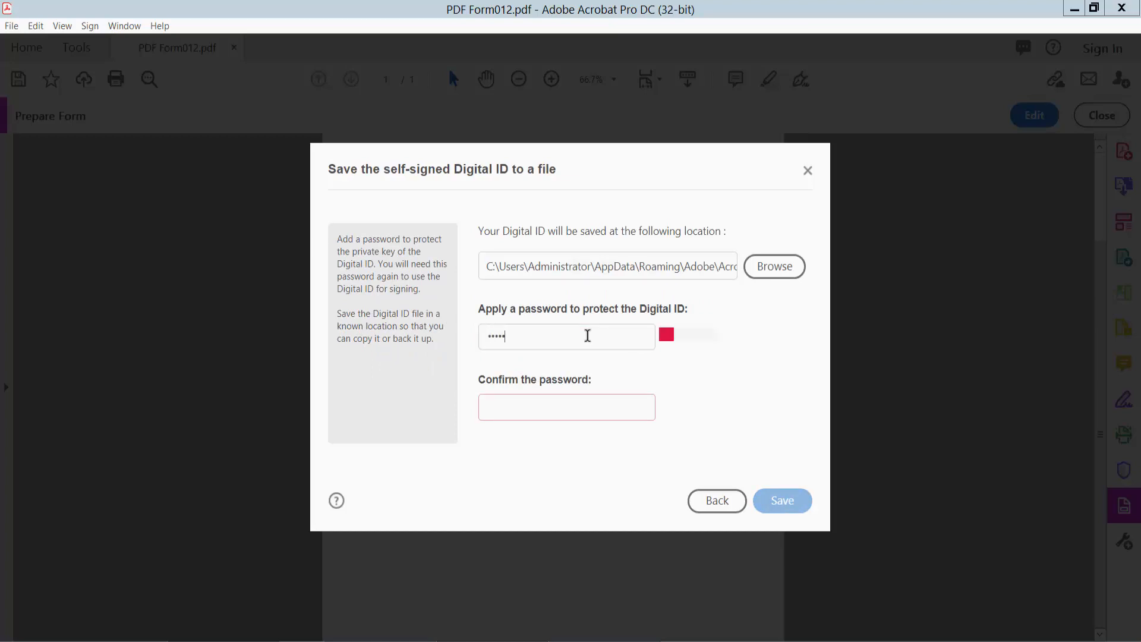
text(34567890)
click(587, 408)
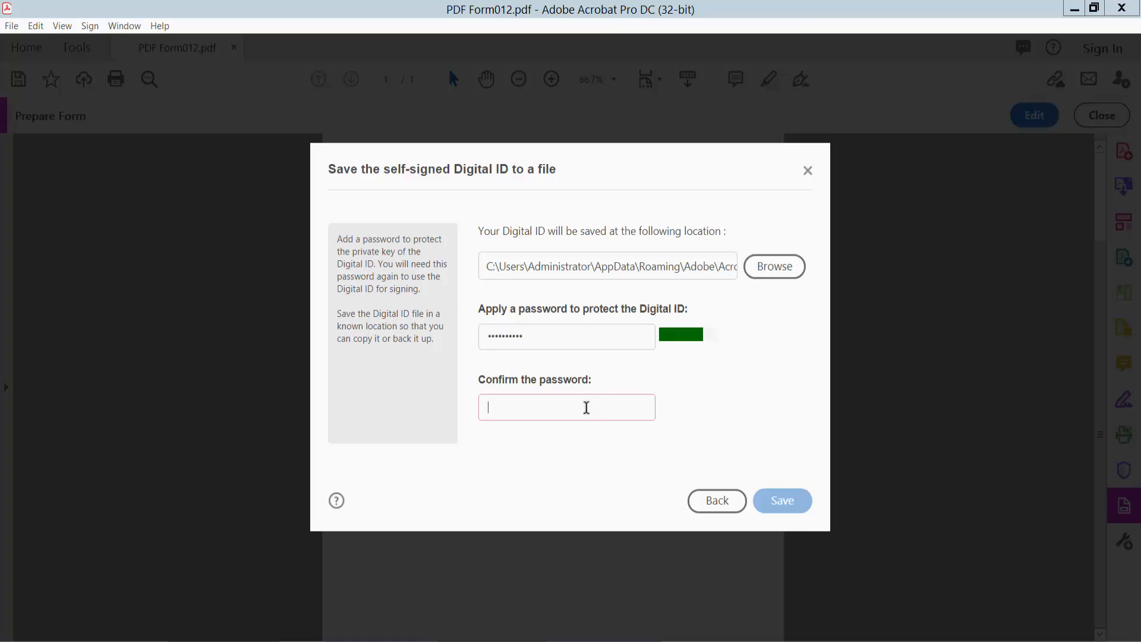
text(12)
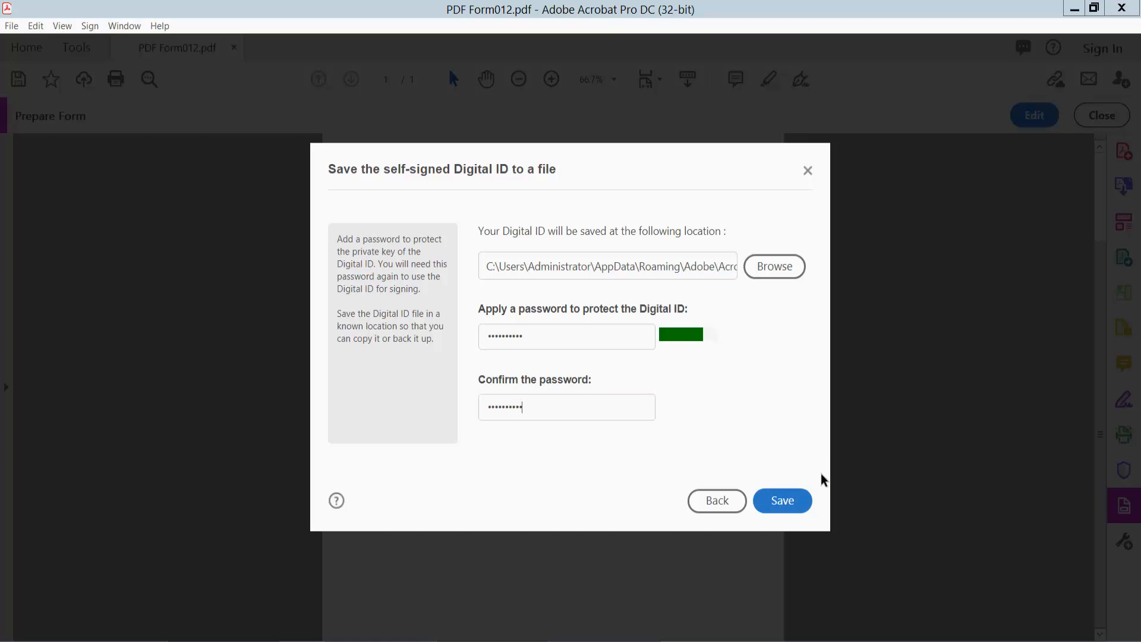
click(783, 501)
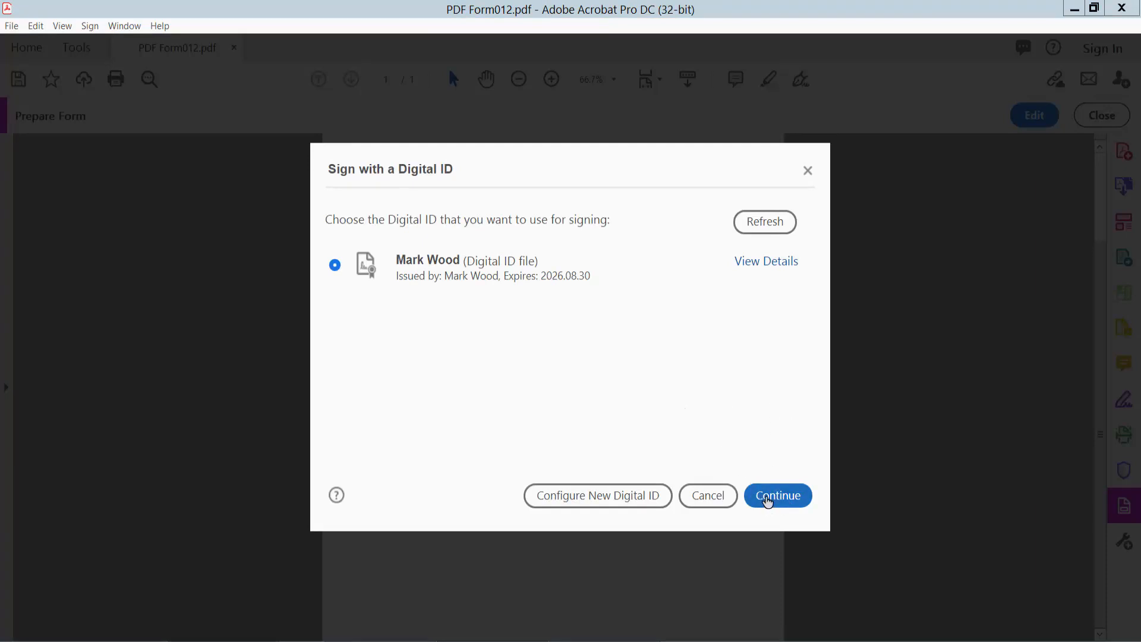
- Sign the form with the new Digital ID, entering its password
click(778, 496)
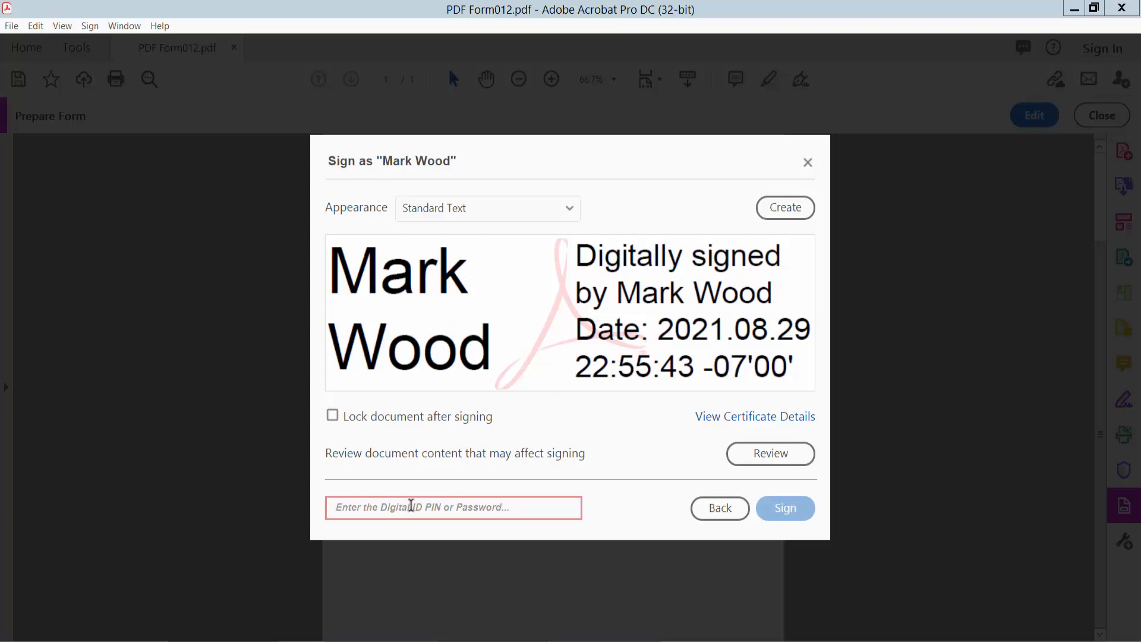
text(••)
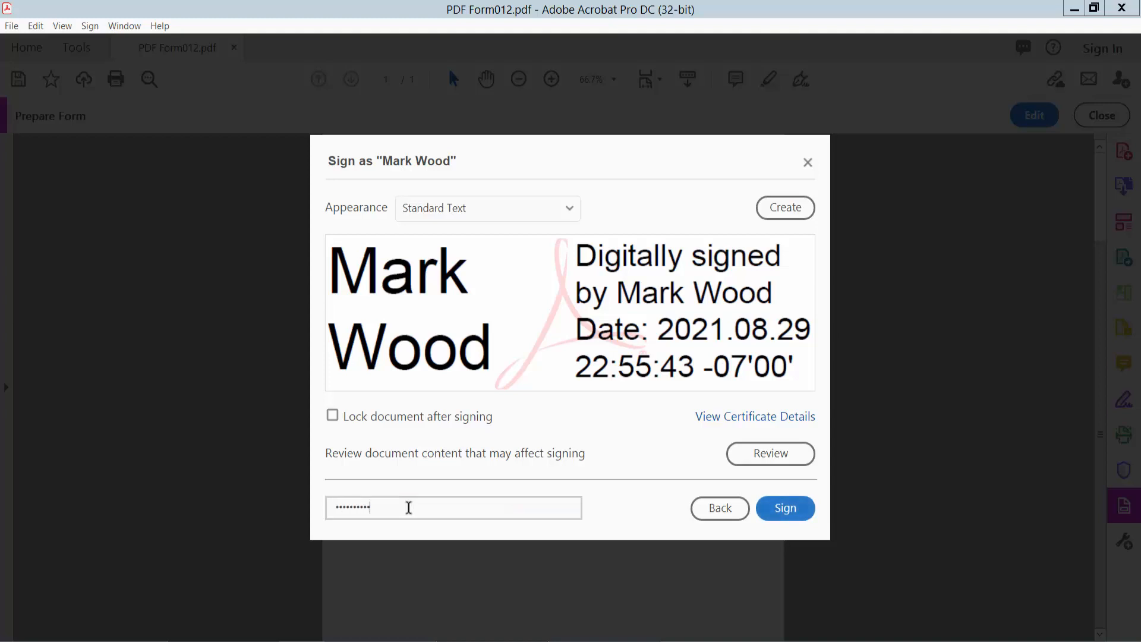
click(786, 508)
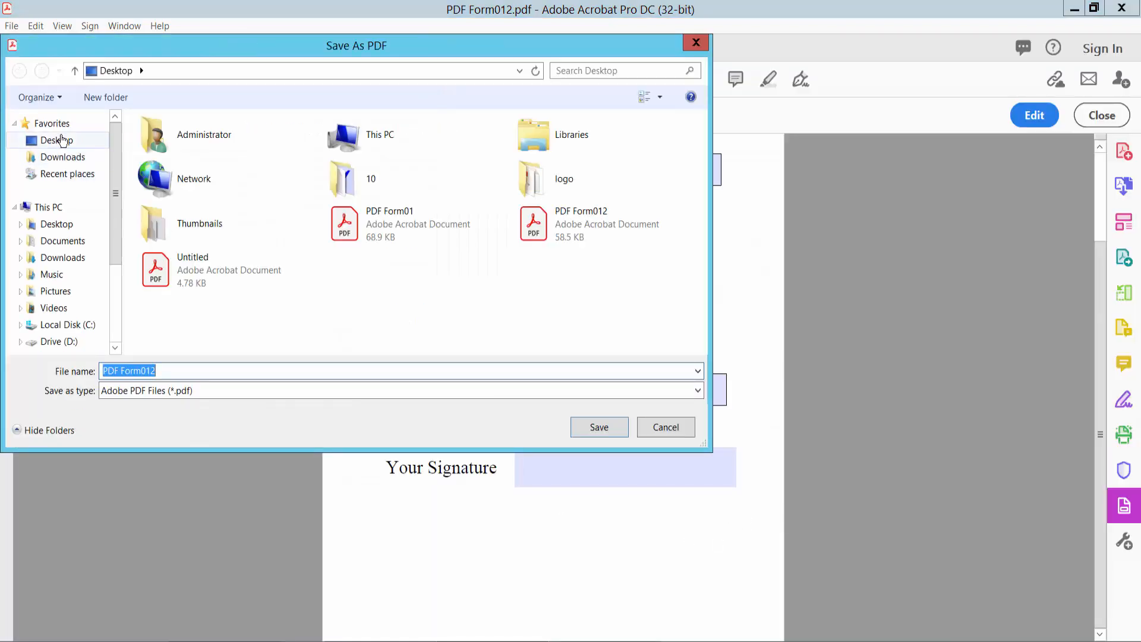
- Save the signed copy to the Desktop as PDF Form0123
click(57, 140)
click(178, 373)
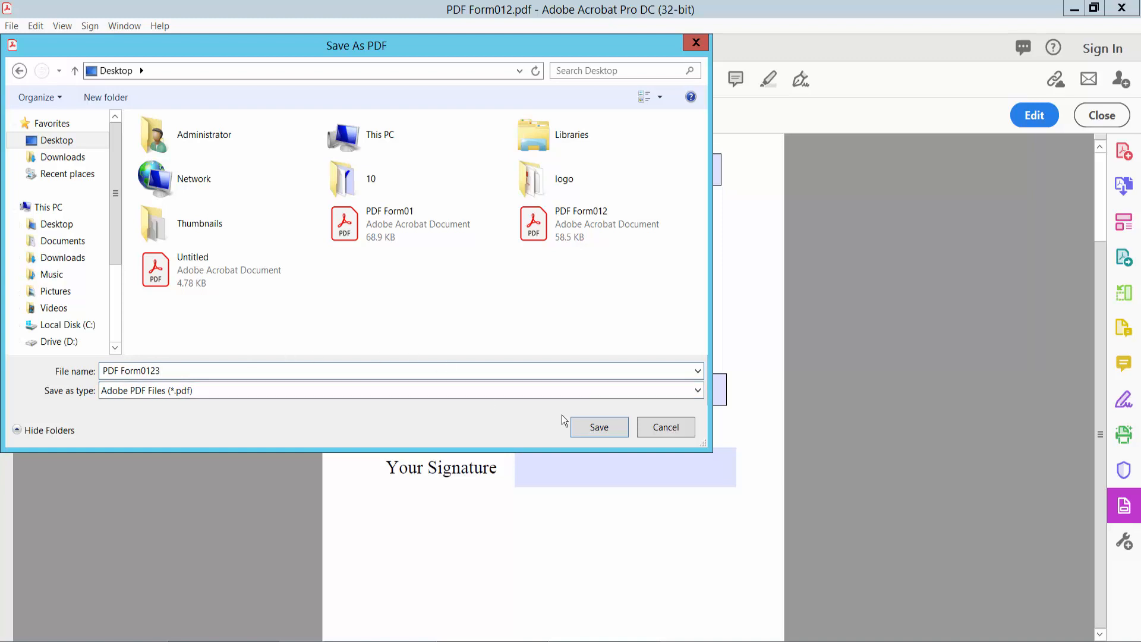
click(607, 426)
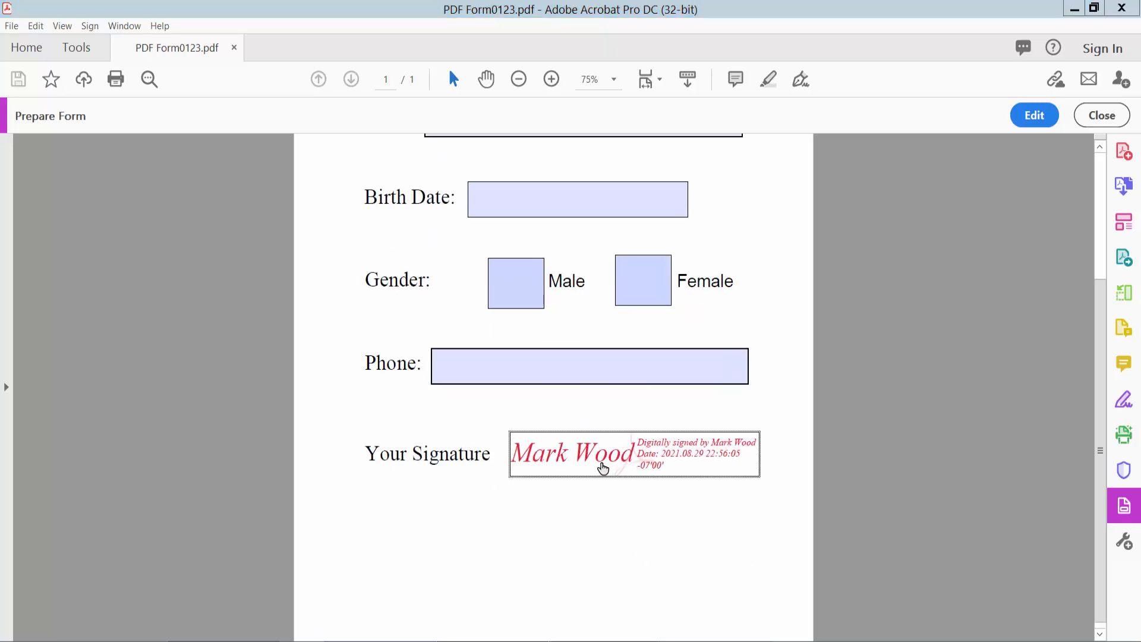
click(779, 494)
scroll(779, 494, up, 2)
click(722, 439)
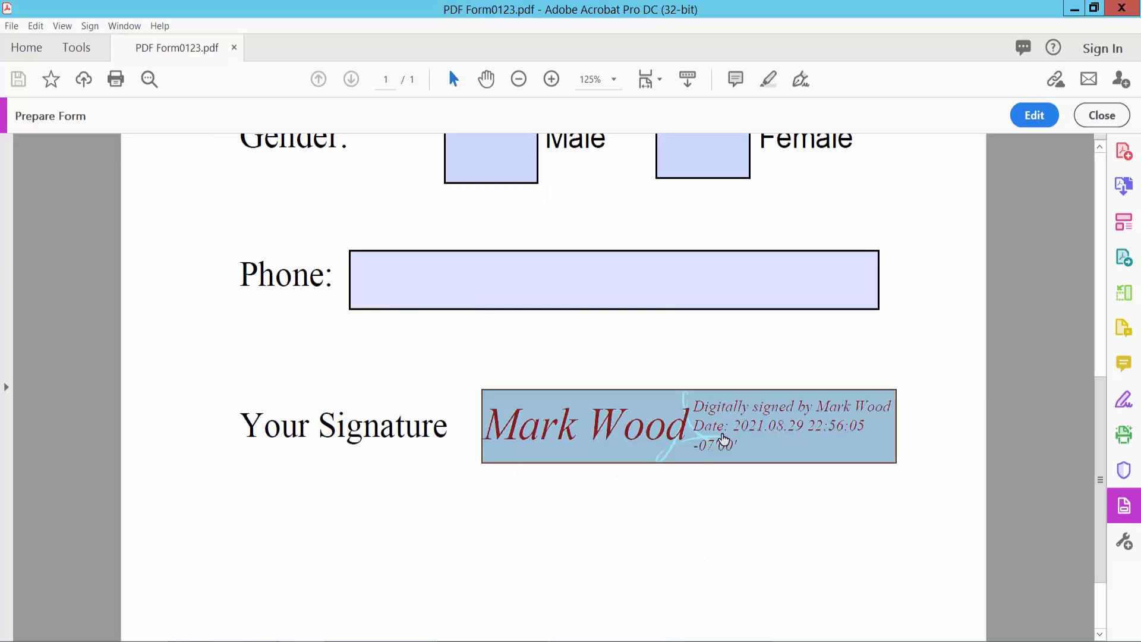
click(623, 392)
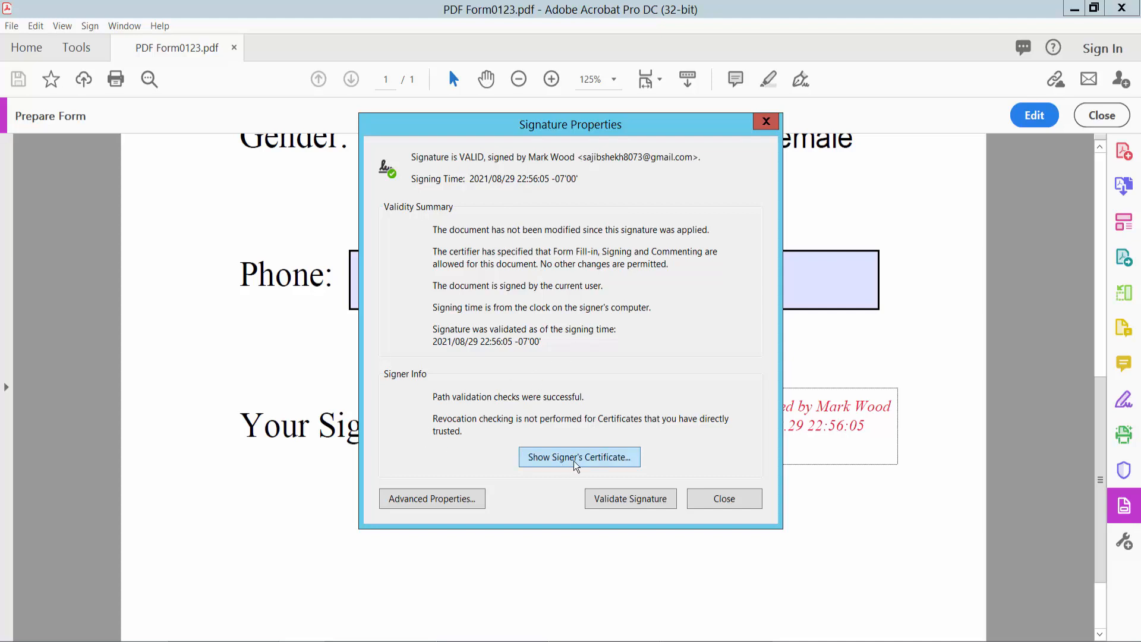
click(598, 458)
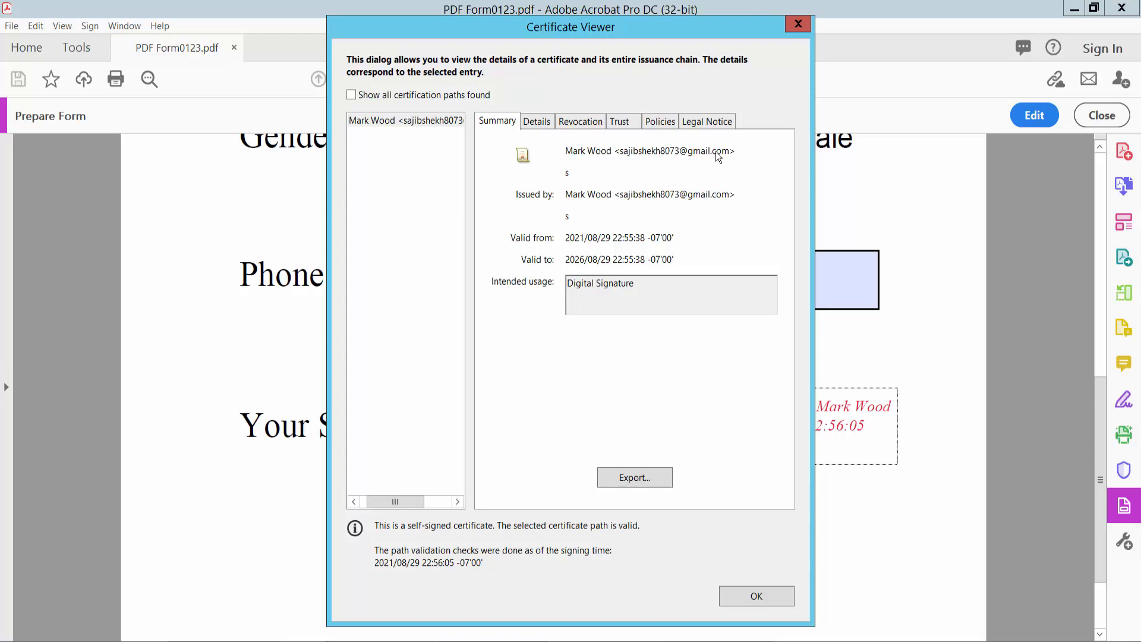
click(550, 122)
click(592, 125)
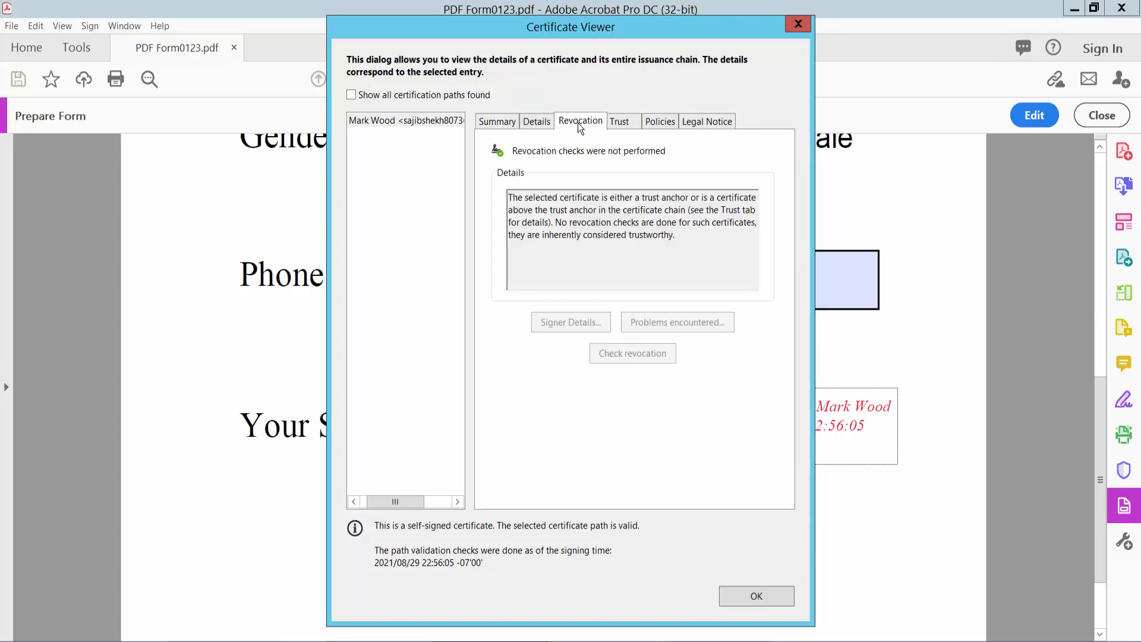
click(620, 124)
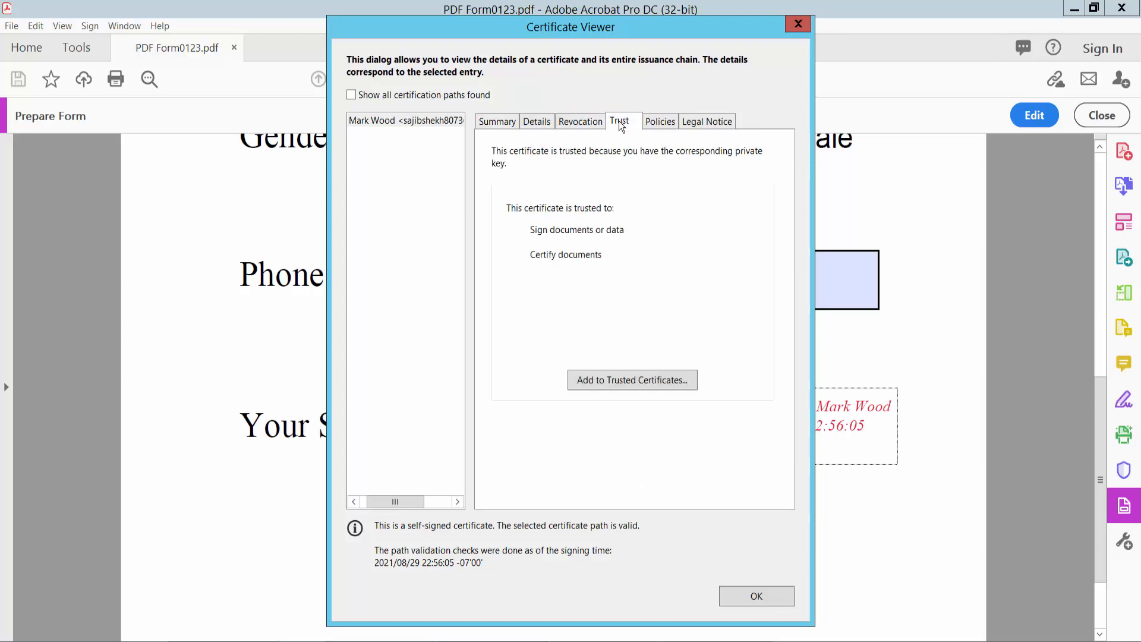
click(670, 120)
click(715, 119)
click(663, 121)
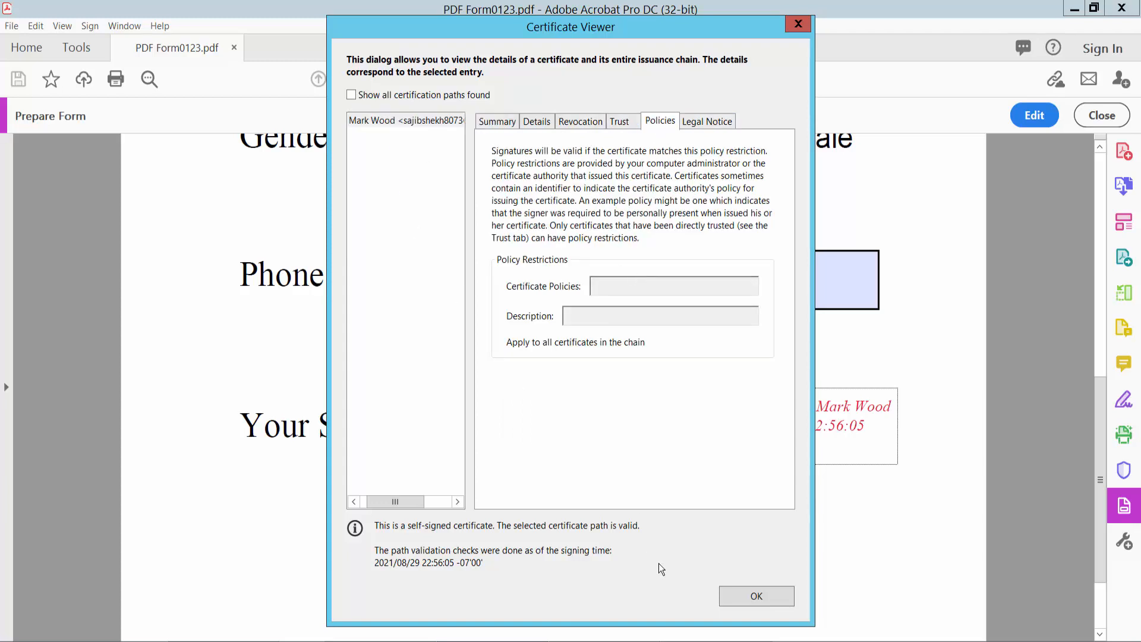
click(754, 595)
click(730, 498)
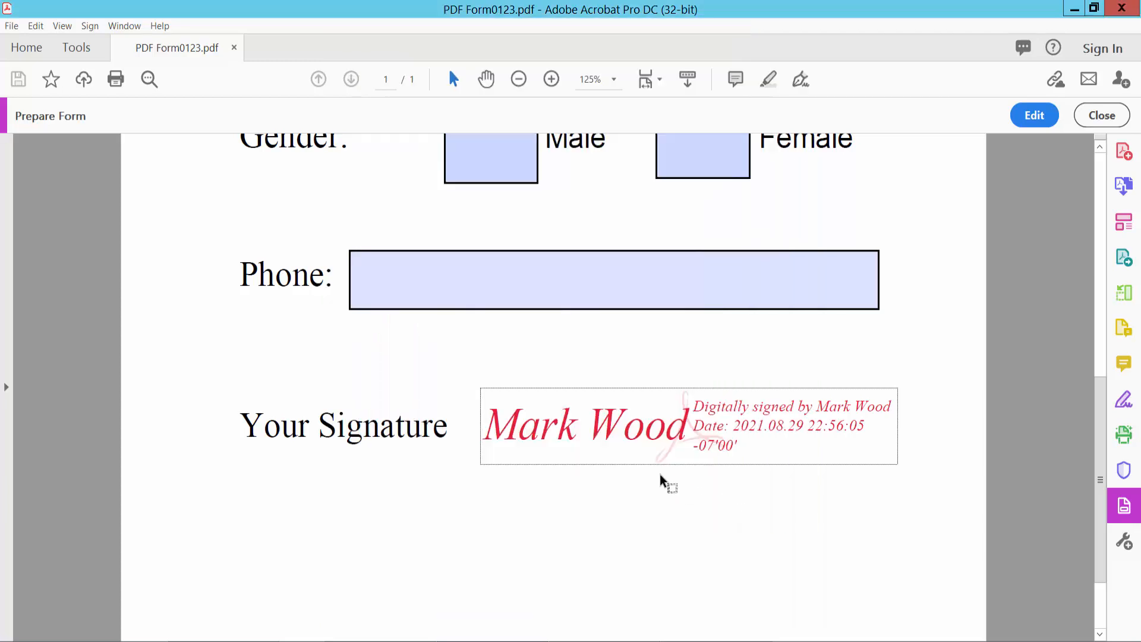
ctrl+scroll(659, 473, down, 2)
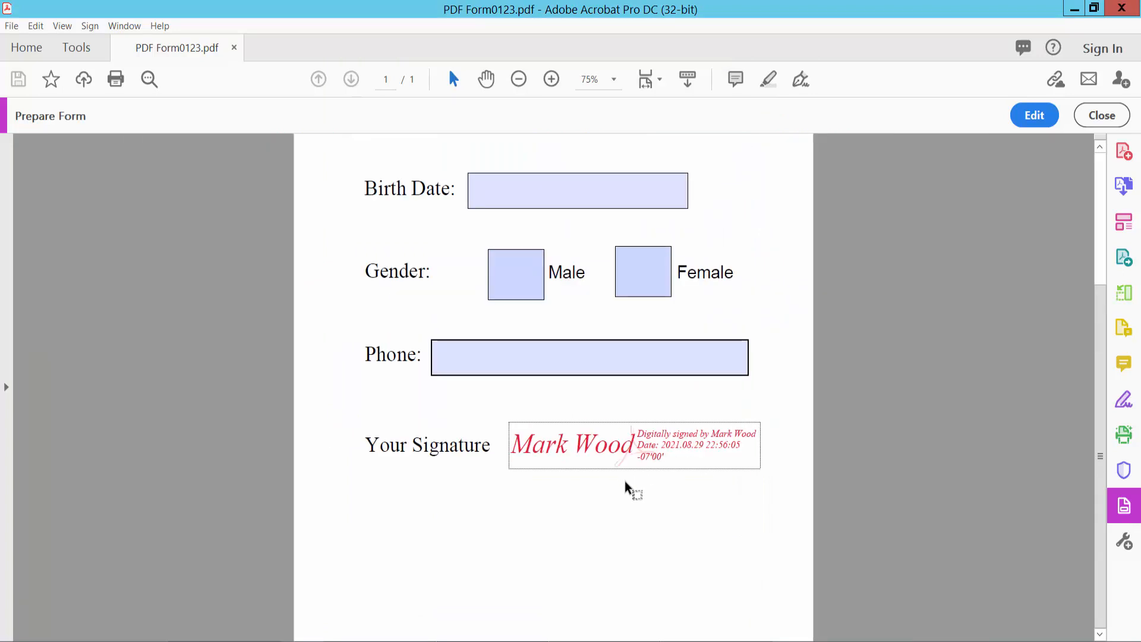